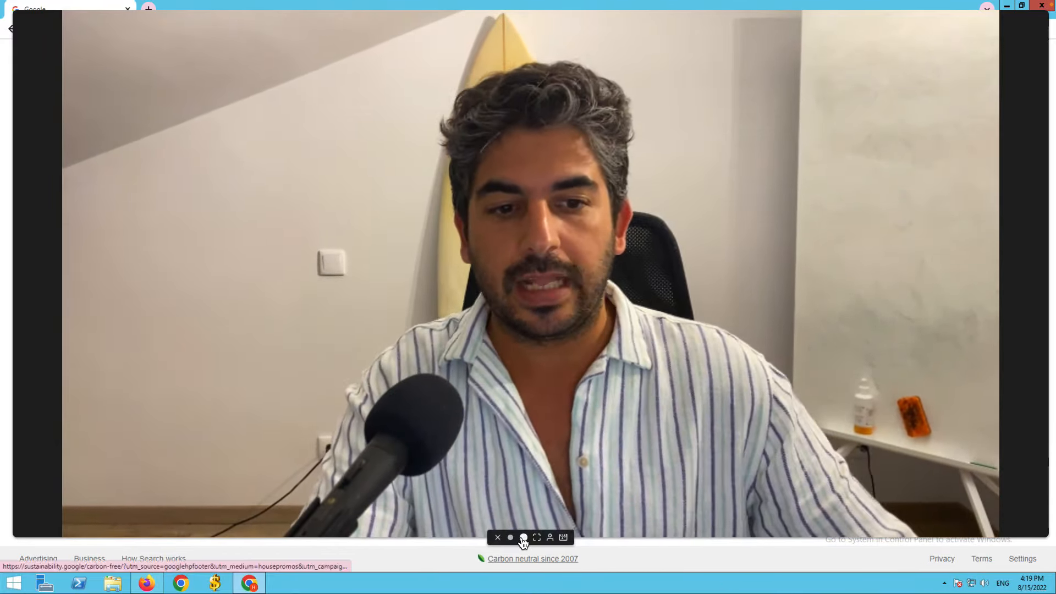
# Search Google for 'google business profile' by picking it from the 'google business' suggestions.
pyautogui.click(511, 539)
pyautogui.moveTo(70, 516); pyautogui.dragTo(937, 495)
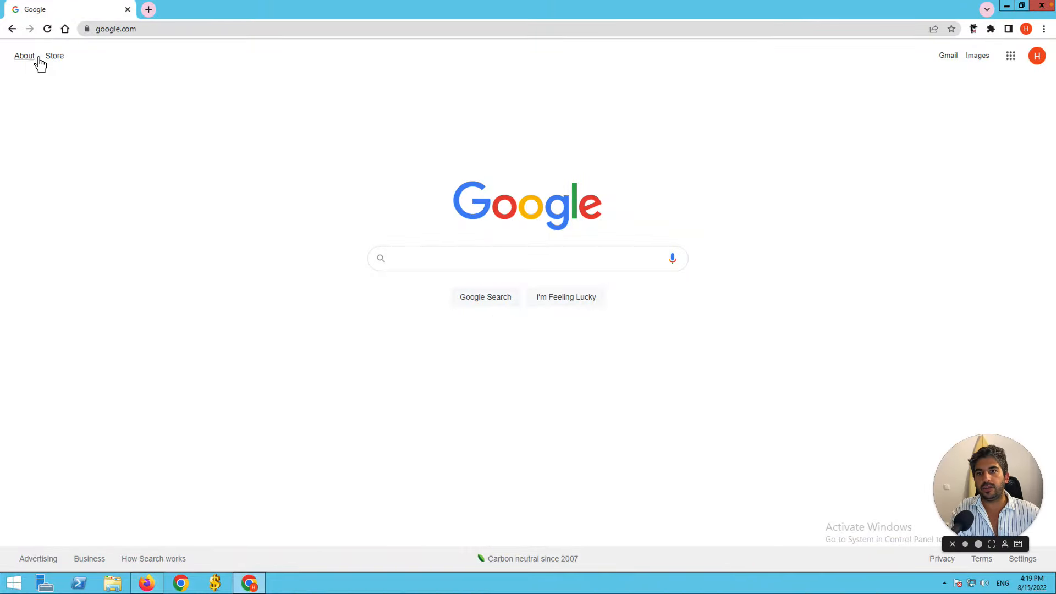
pyautogui.click(461, 260)
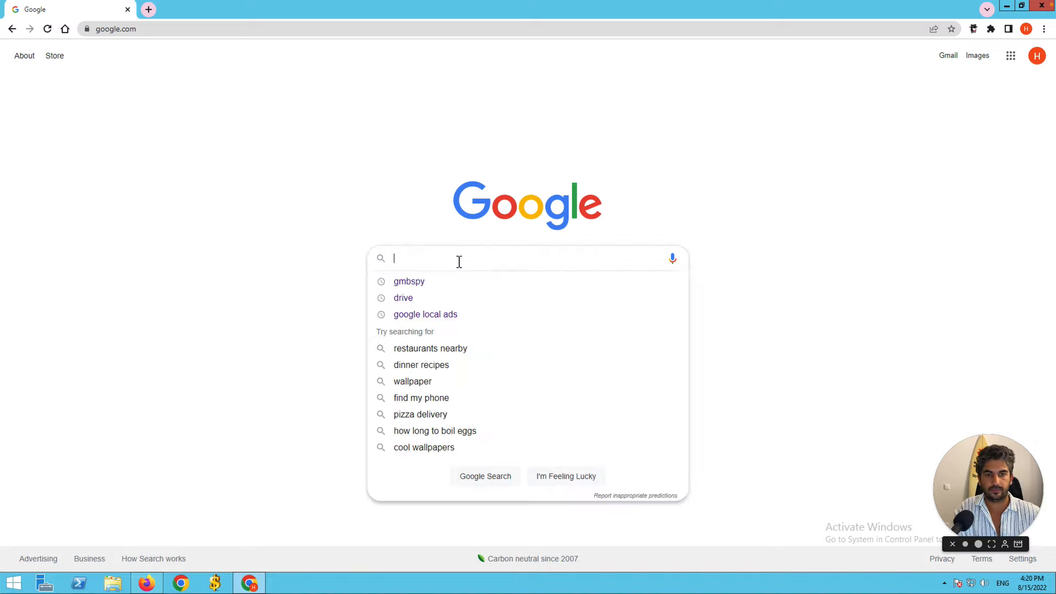
pyautogui.write('google bu')
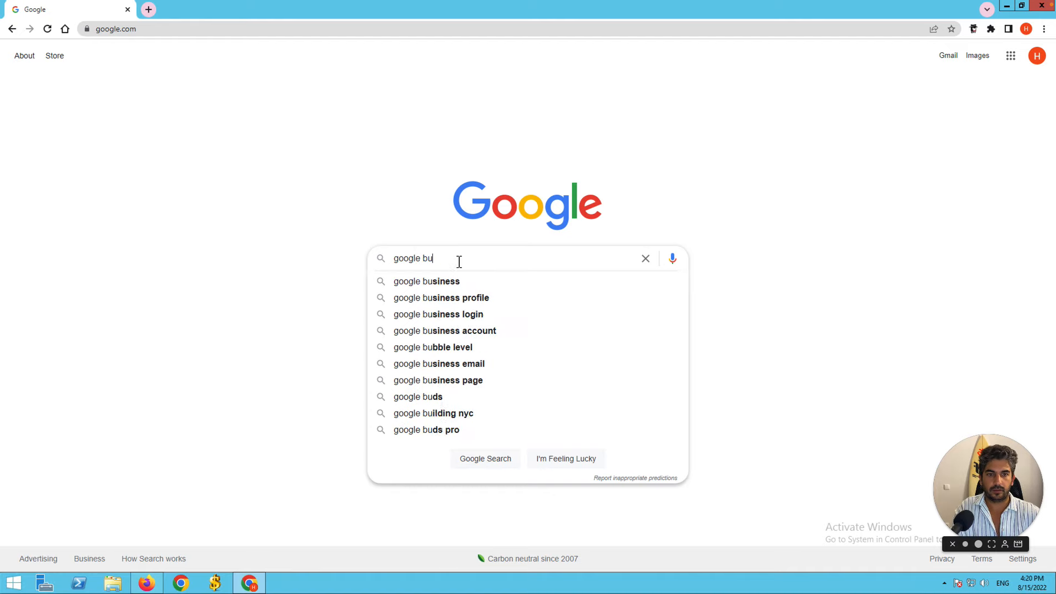
pyautogui.write('siness')
pyautogui.press('Down')
pyautogui.press('Down')
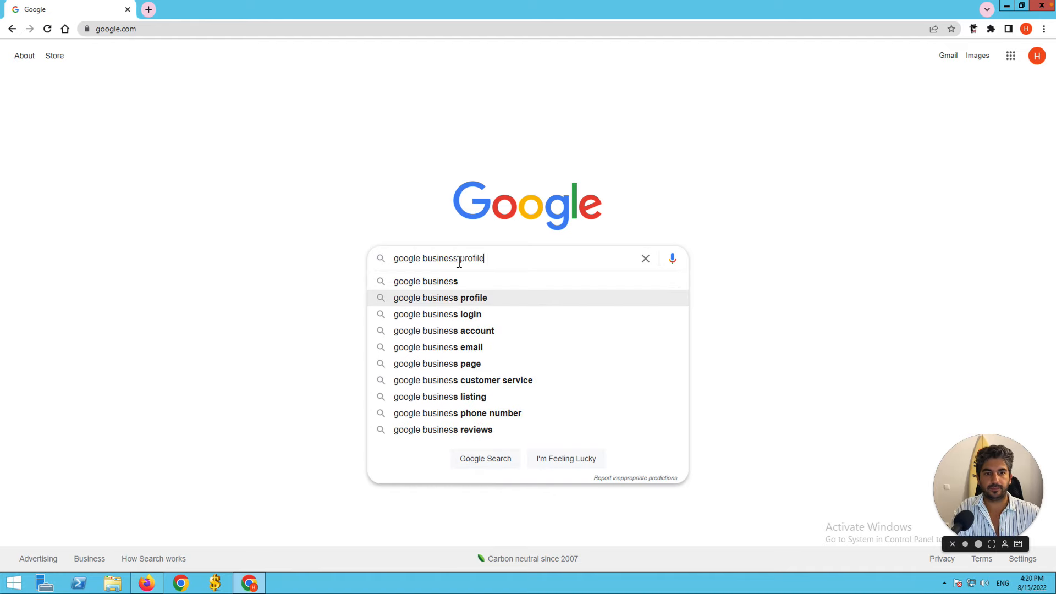
pyautogui.press('Return')
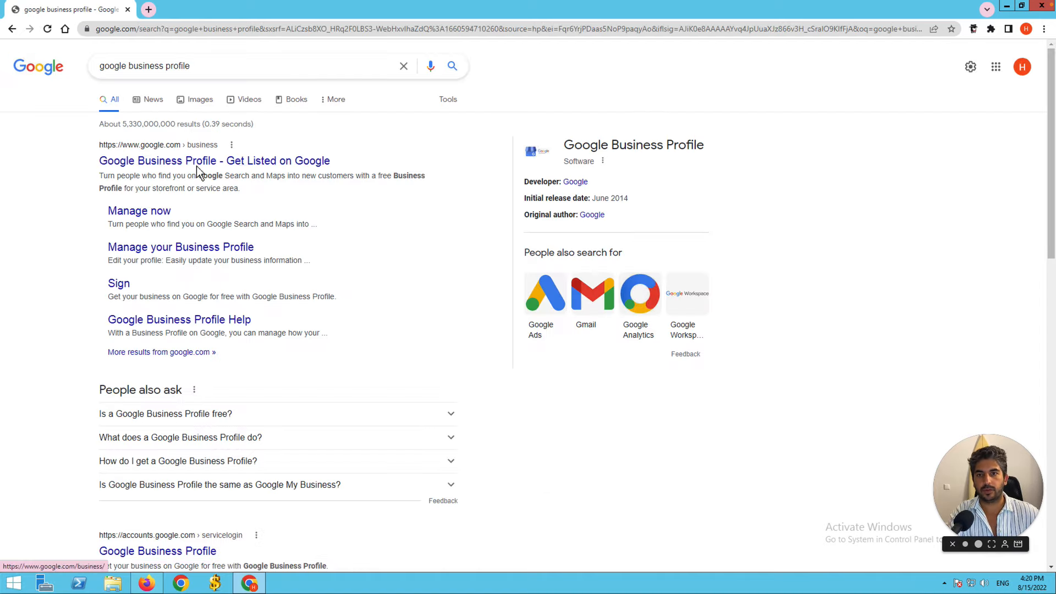
# Open the Google Business Profile – Get Listed result, choose Manage now, and select the Business name field.
pyautogui.click(128, 165)
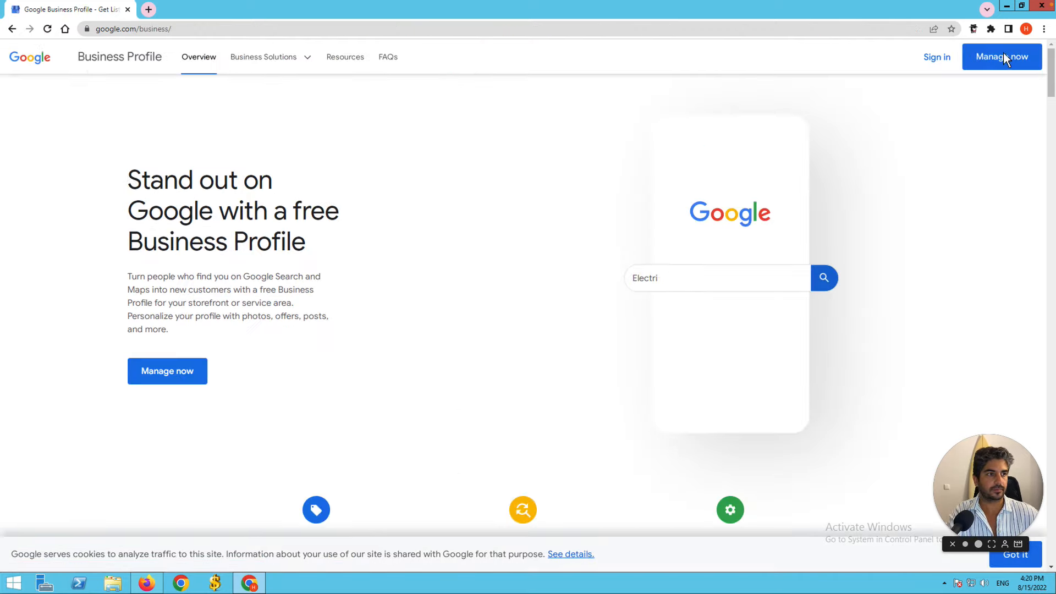
pyautogui.click(938, 64)
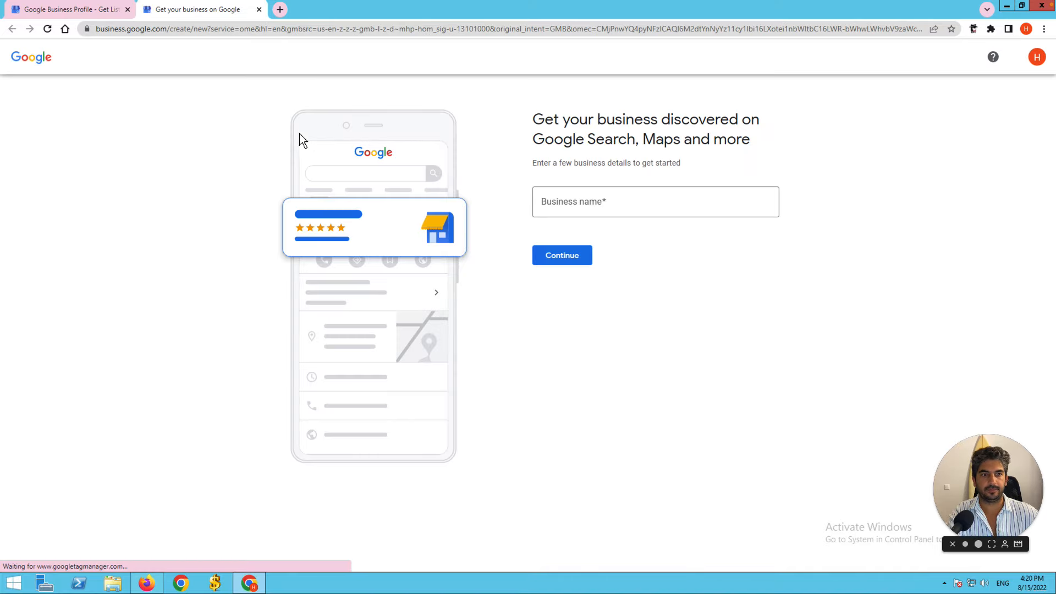
pyautogui.click(627, 202)
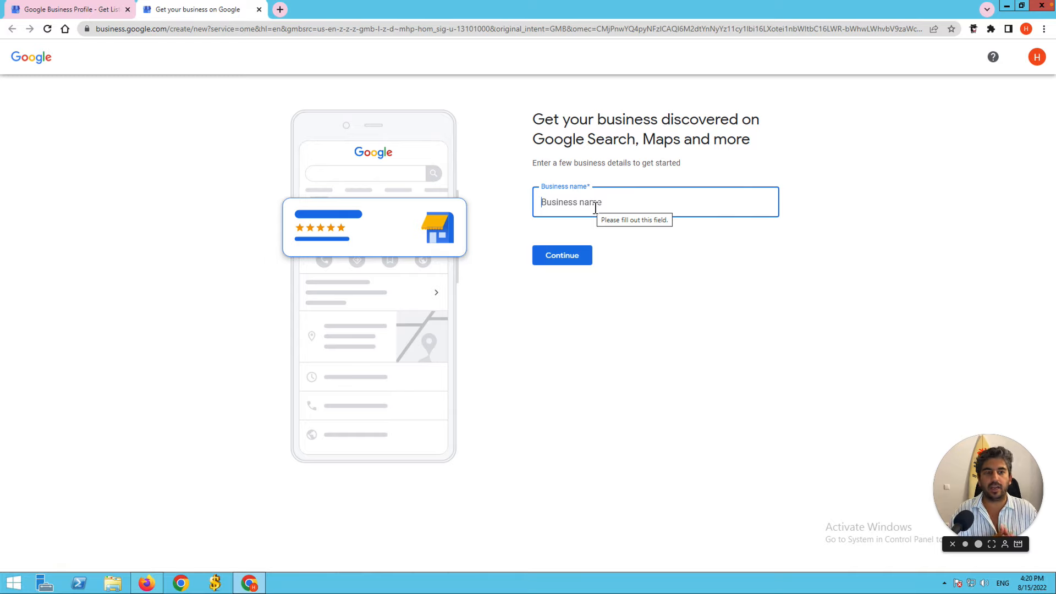
# Enter 'Lior's Locksmith' in the setup form's Business name field.
pyautogui.write('Lio')
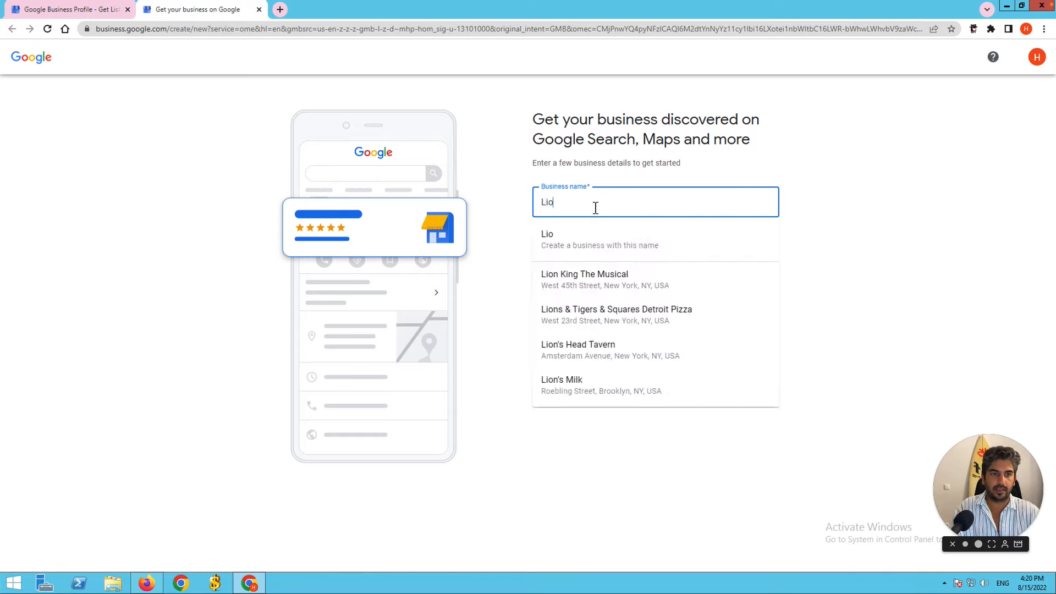
pyautogui.write("r's L")
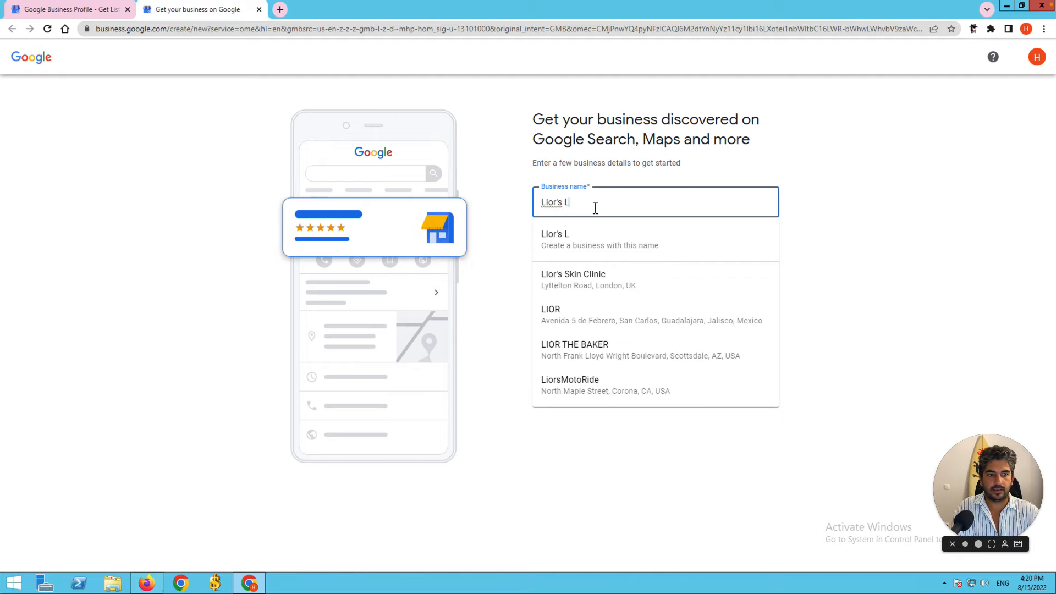
pyautogui.write('ocksmith')
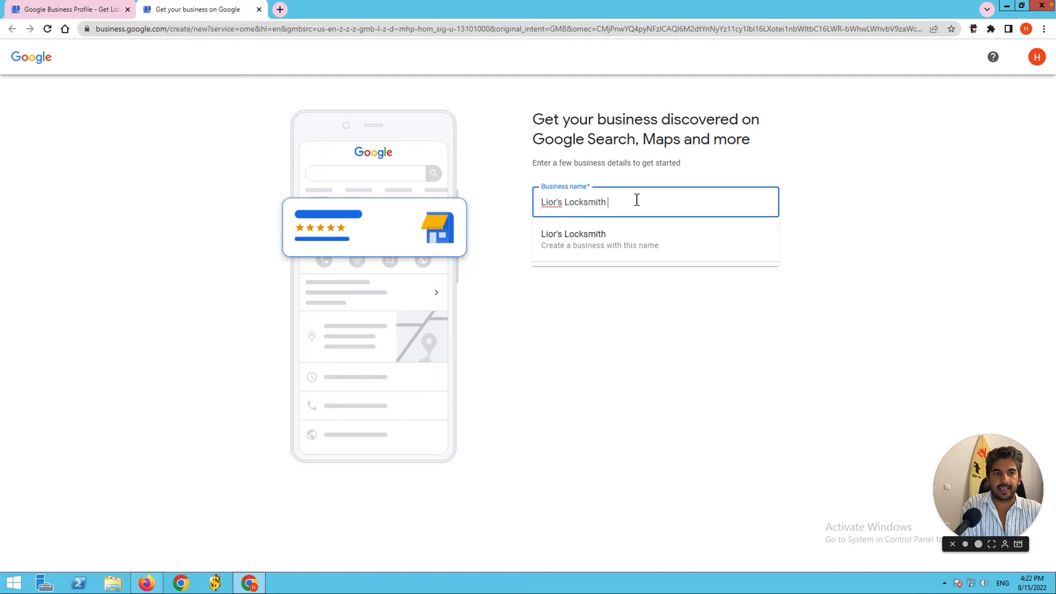
pyautogui.write('N')
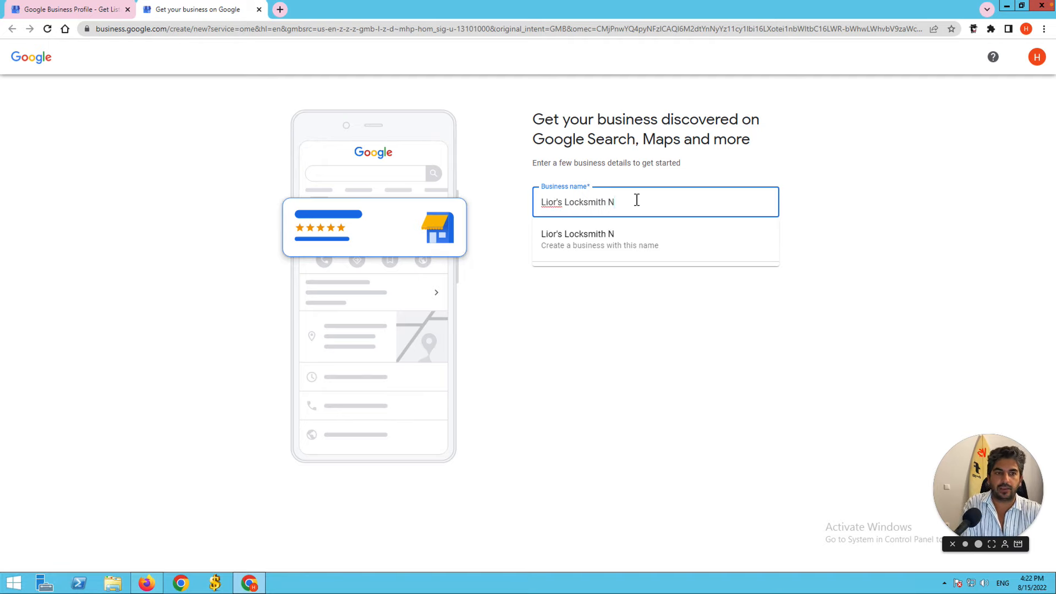
pyautogui.press('BackSpace')
pyautogui.write('Nashville')
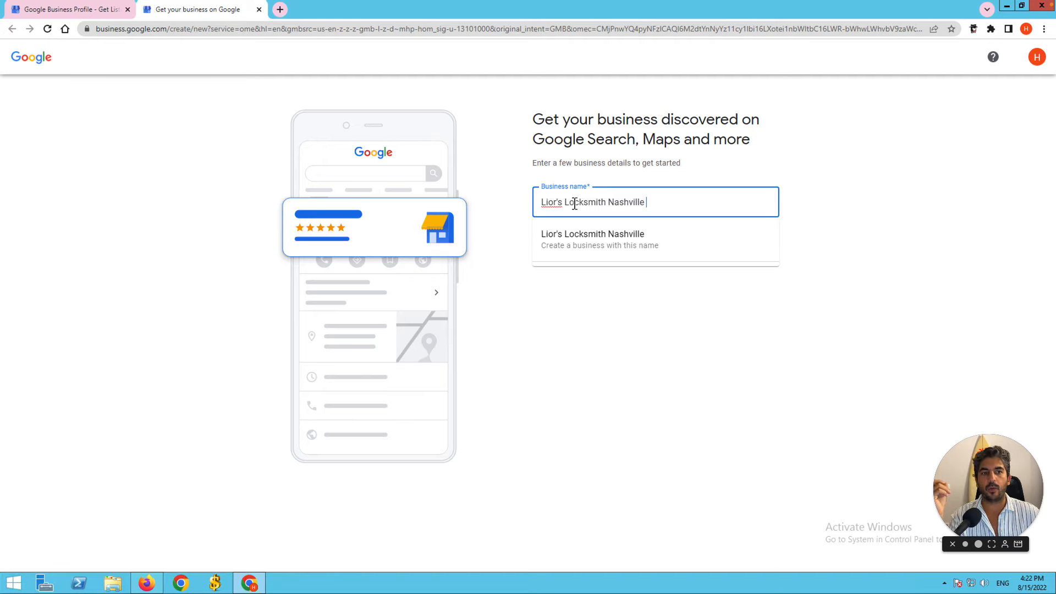
pyautogui.click(572, 203)
pyautogui.doubleClick(573, 204)
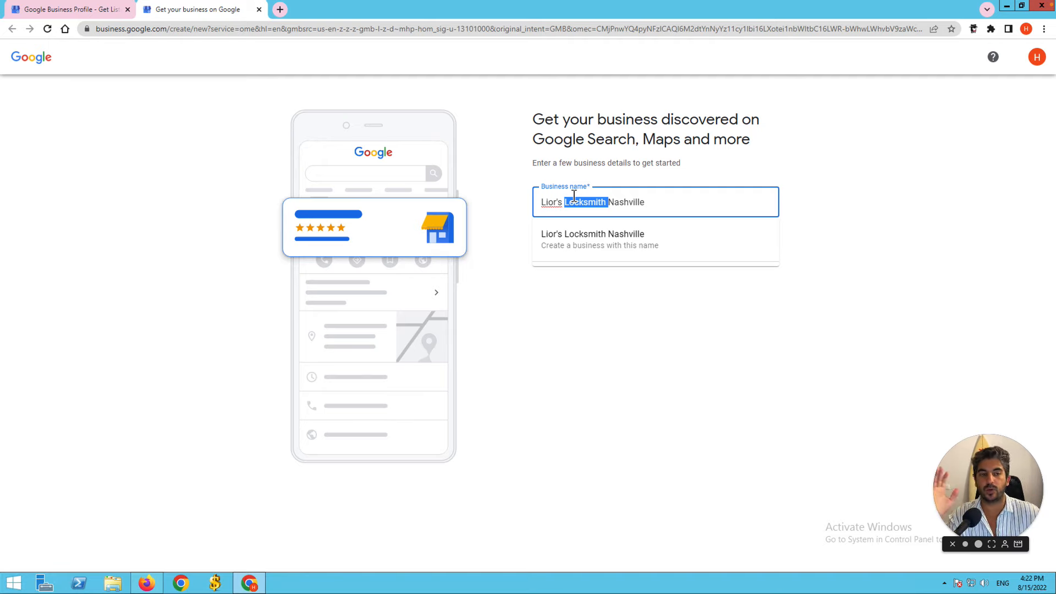
pyautogui.doubleClick(632, 203)
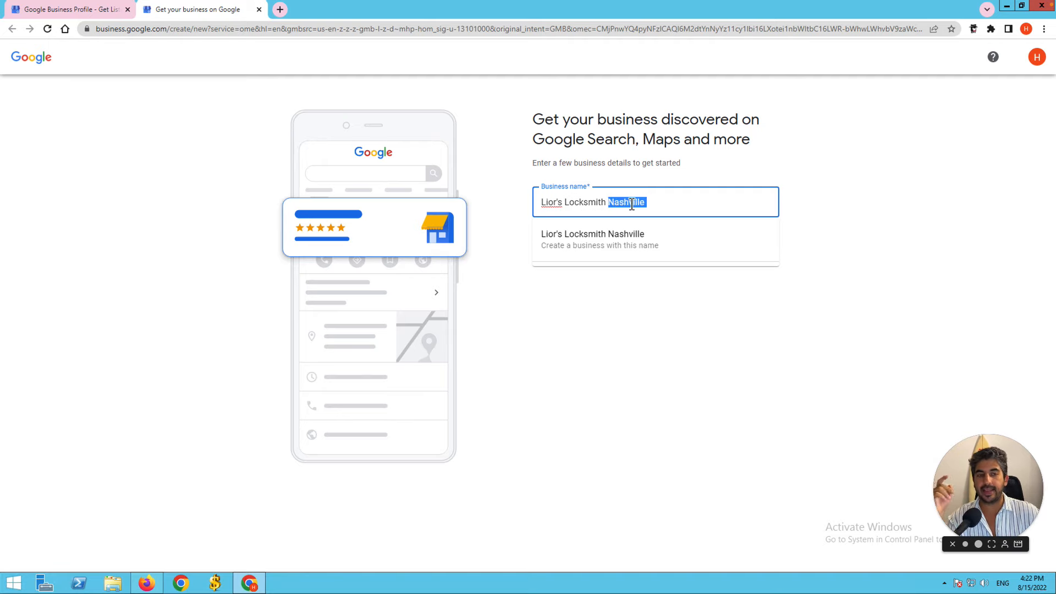
pyautogui.press('BackSpace')
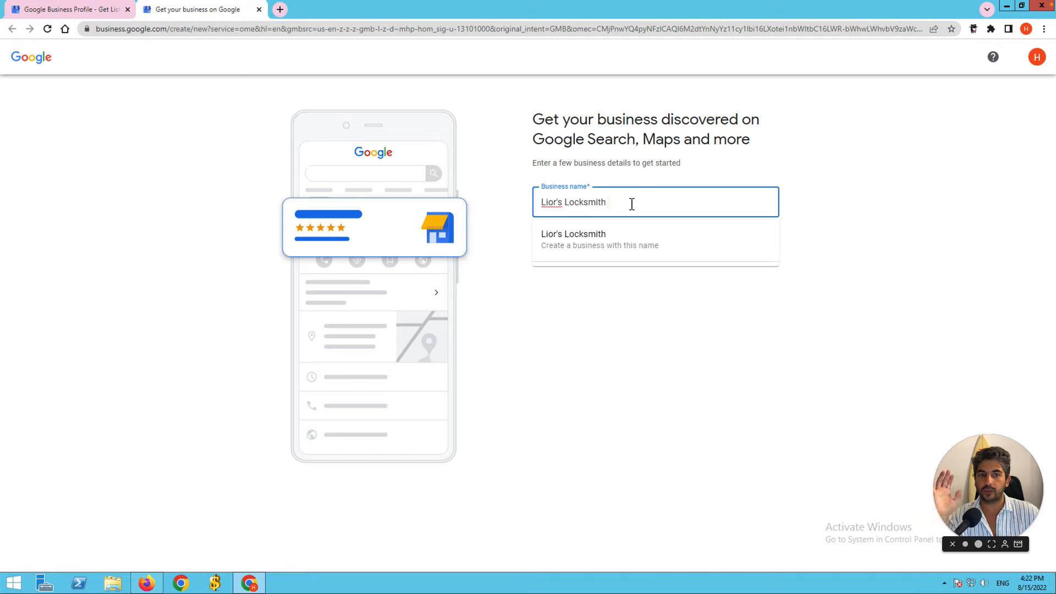
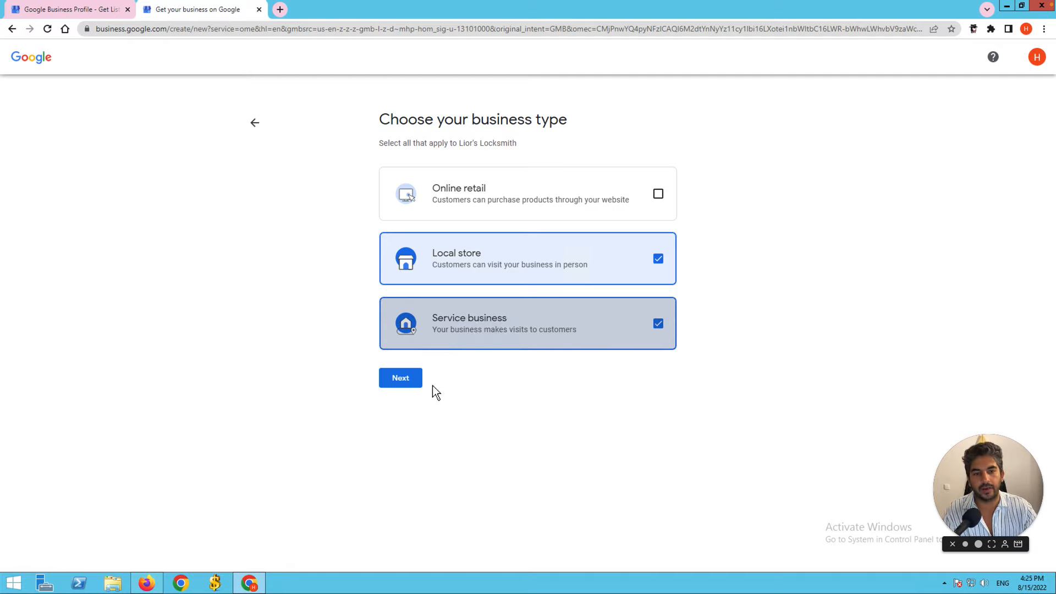
# Continue past the 'Lior's Locksmith' business name to the business category page.
pyautogui.click(412, 387)
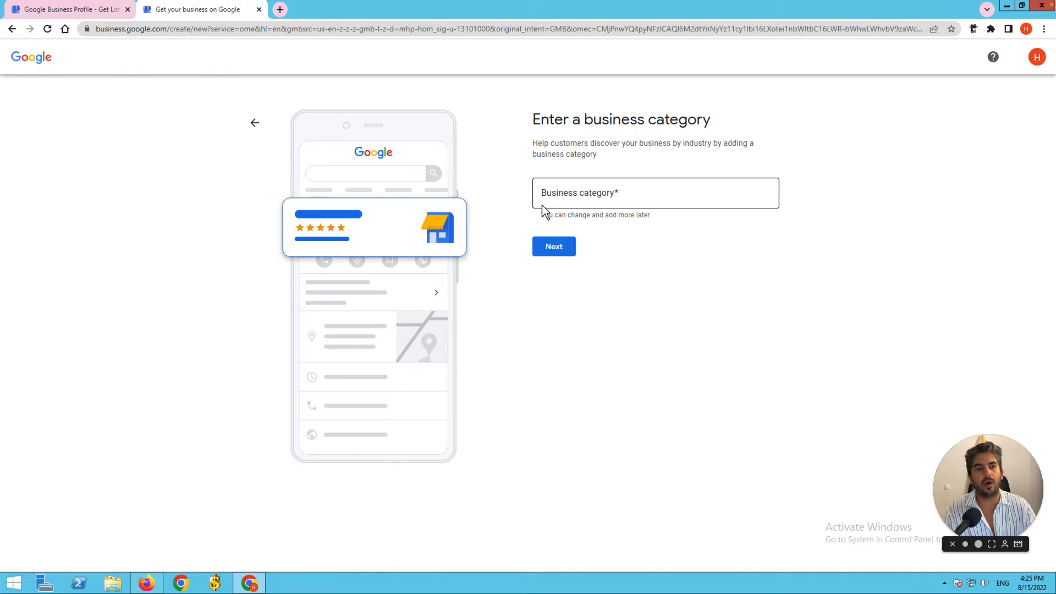
# Type 'locks' into the Business category field and dismiss the suggestion list.
pyautogui.click(561, 199)
pyautogui.write('locks')
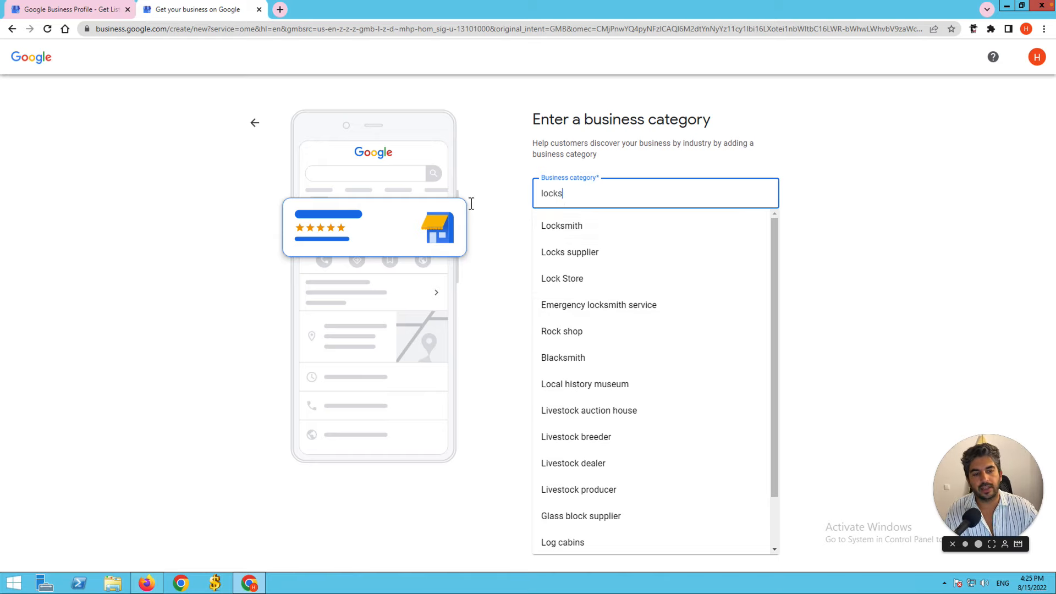
pyautogui.click(510, 150)
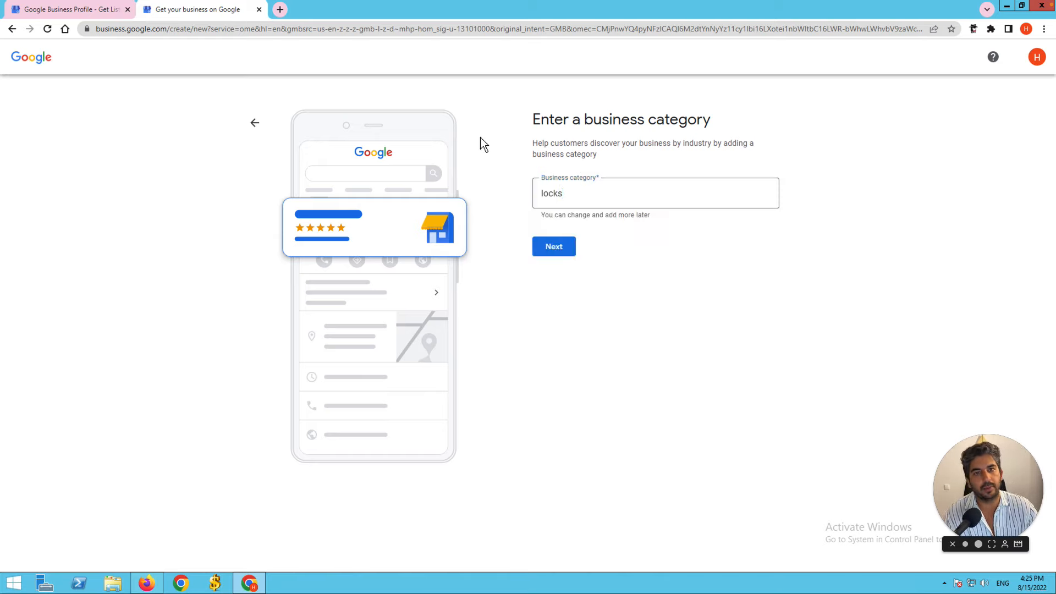
pyautogui.click(279, 9)
# Search Google for 'mold removal nashville' and expand the map pack to all local businesses.
pyautogui.click(511, 213)
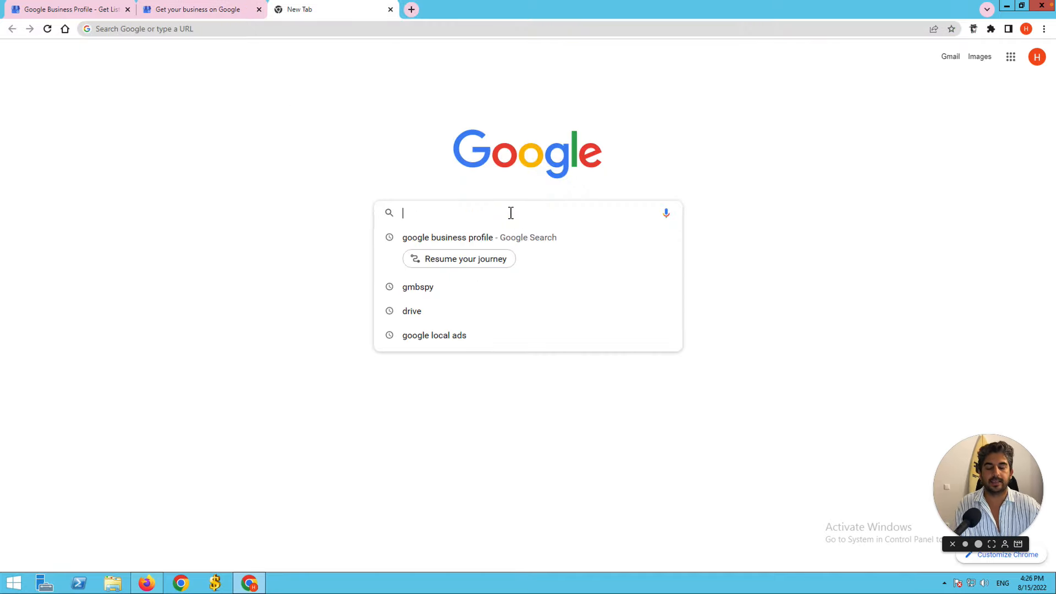
pyautogui.write('mo')
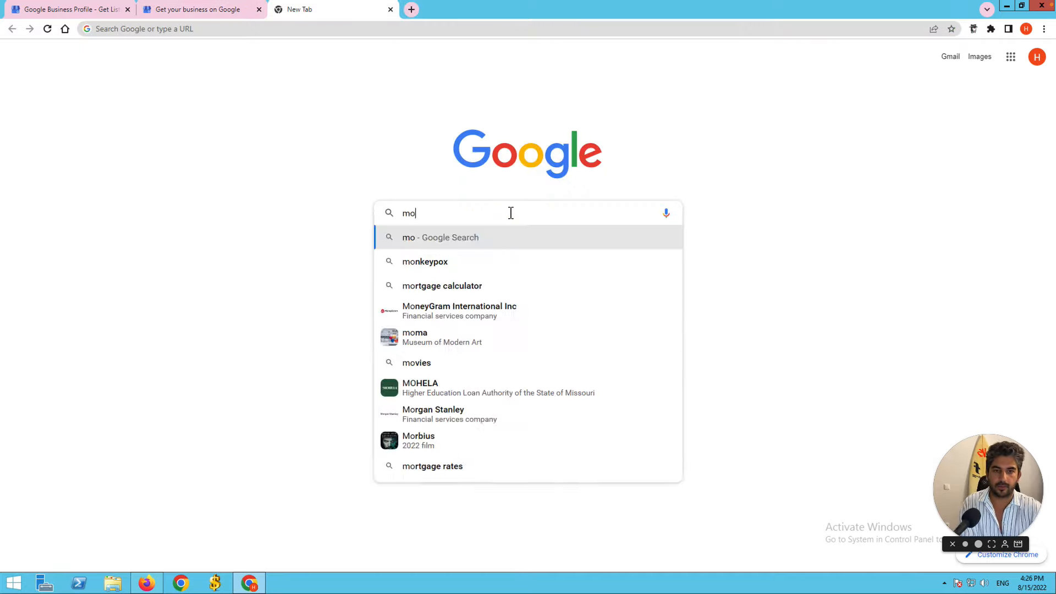
pyautogui.write('ld removal')
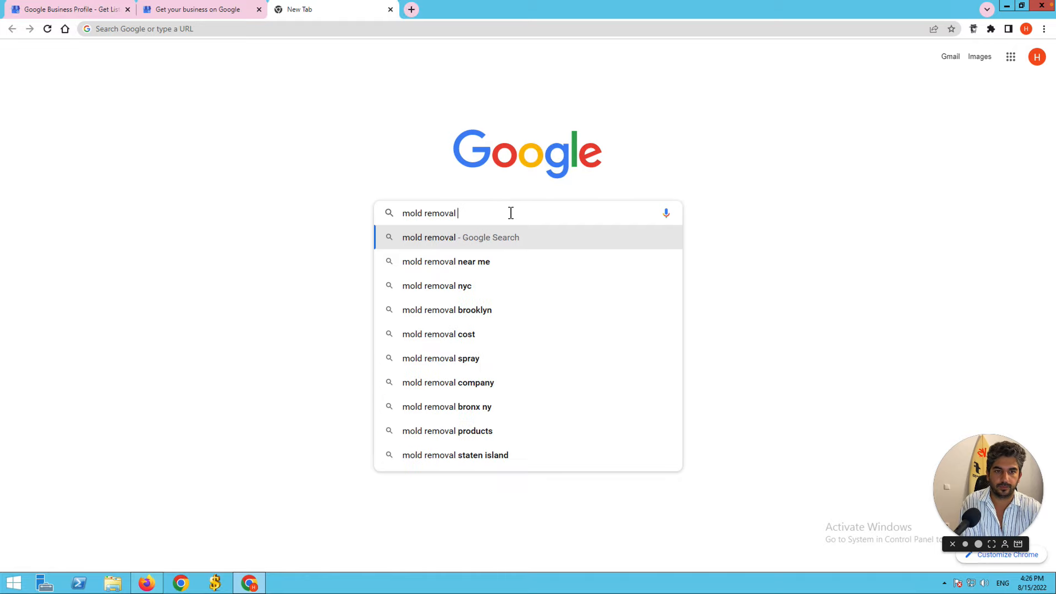
pyautogui.write(' nashv')
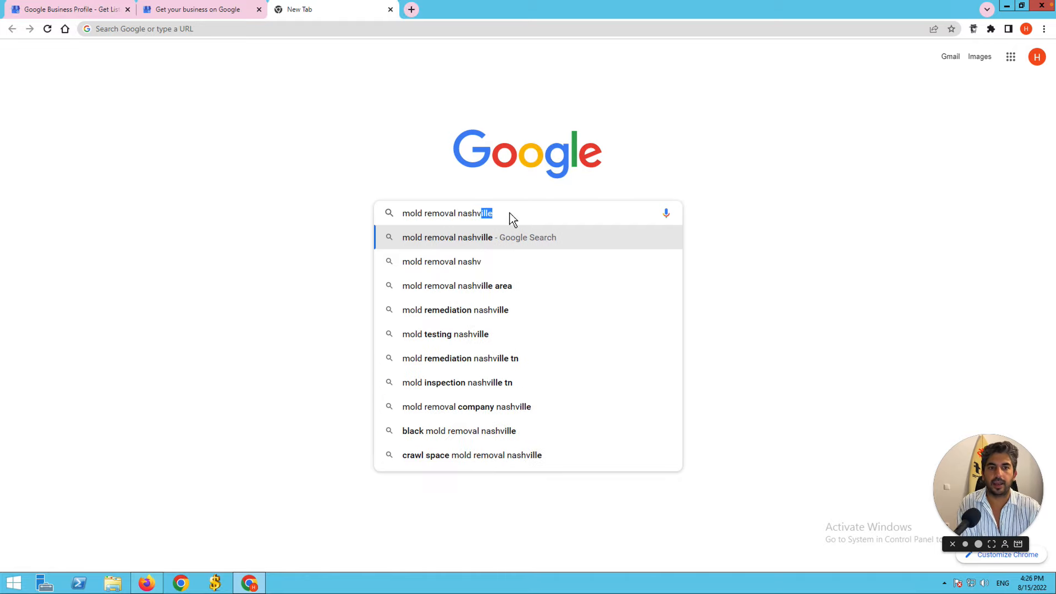
pyautogui.press('Return')
pyautogui.scroll(-6, 113, 330)
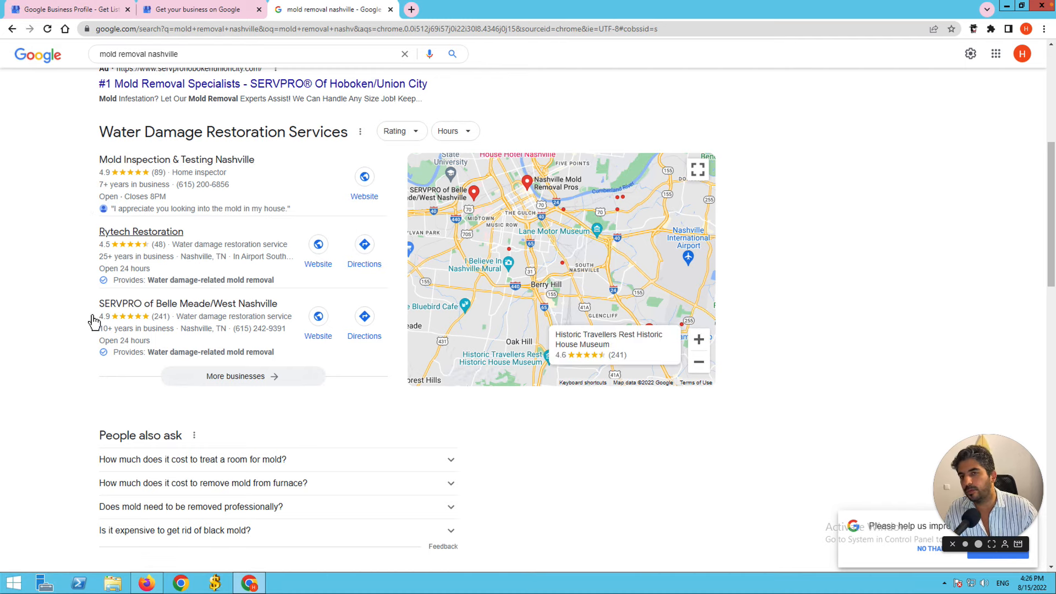
pyautogui.click(263, 380)
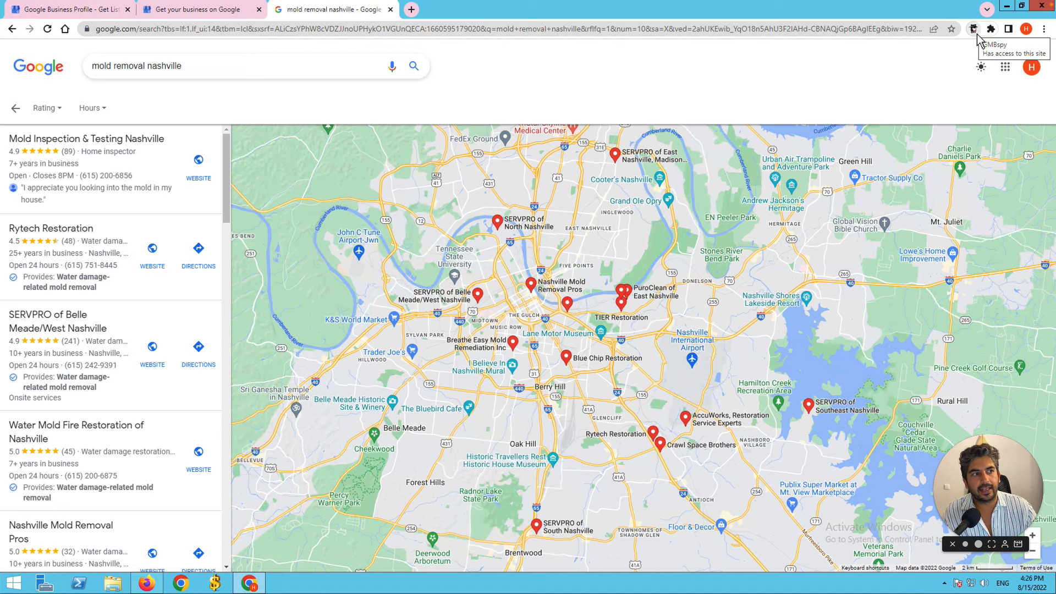
pyautogui.click(411, 9)
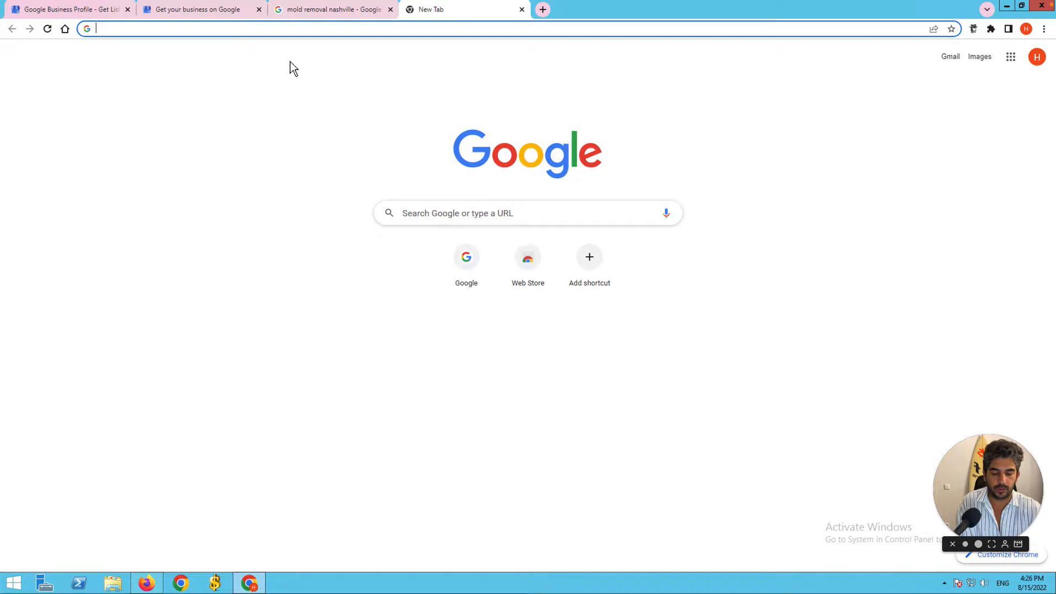
pyautogui.write('mgb')
pyautogui.press('BackSpace')
pyautogui.press('BackSpace')
pyautogui.press('BackSpace')
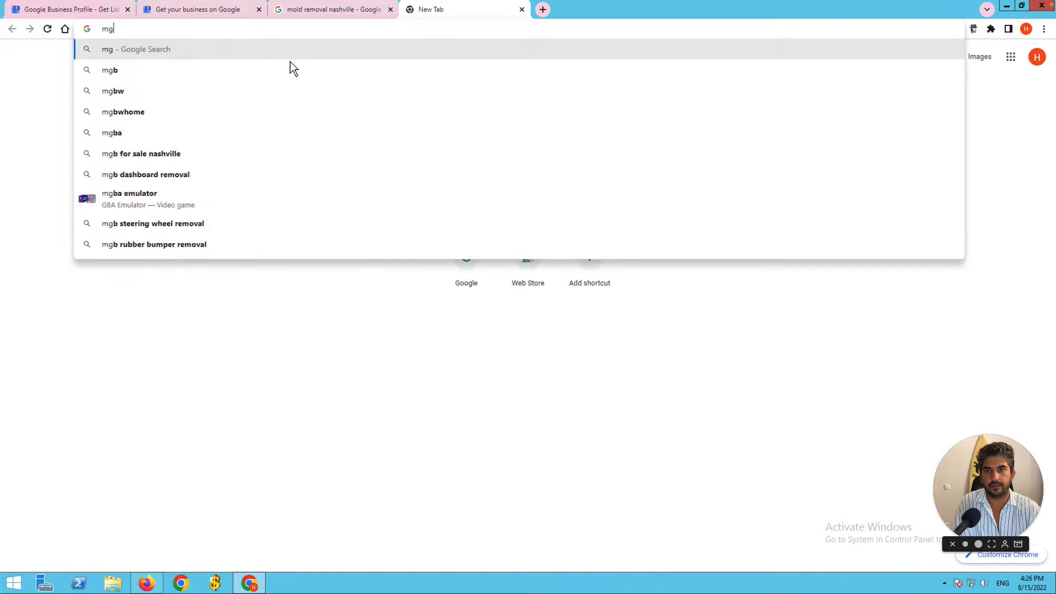
pyautogui.write('gmb')
pyautogui.press('Return')
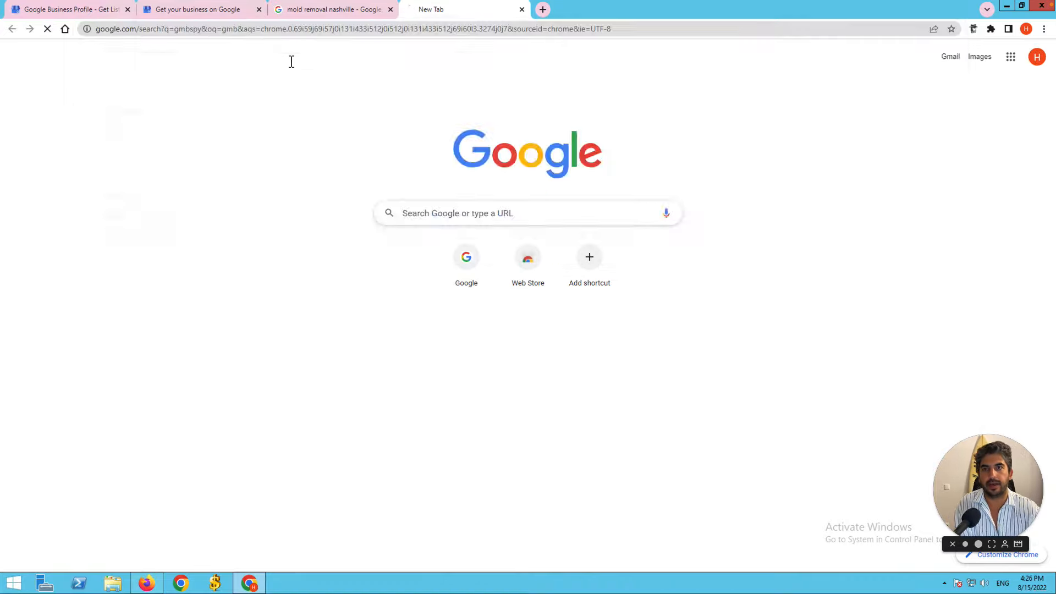
pyautogui.click(129, 160)
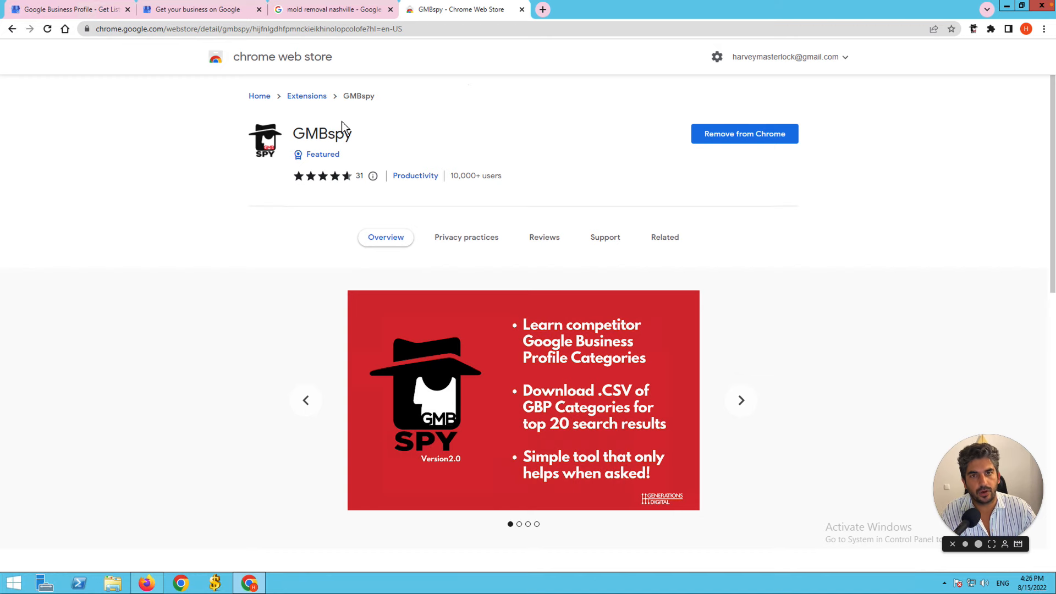
pyautogui.click(522, 10)
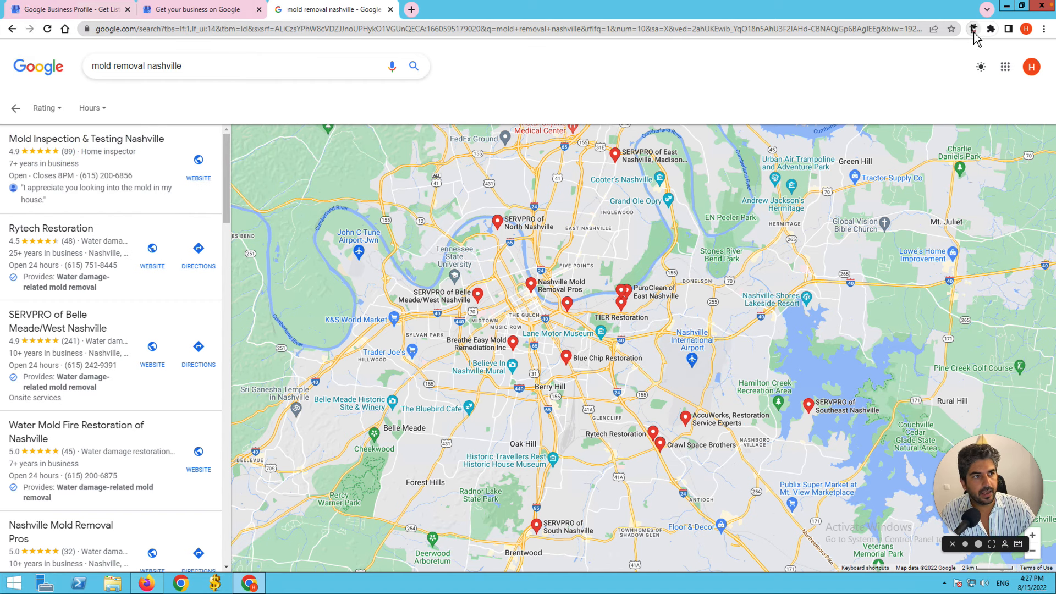
# Check GMBspy categories for Mold Inspection & Testing Nashville and Rytech Restoration.
pyautogui.click(974, 29)
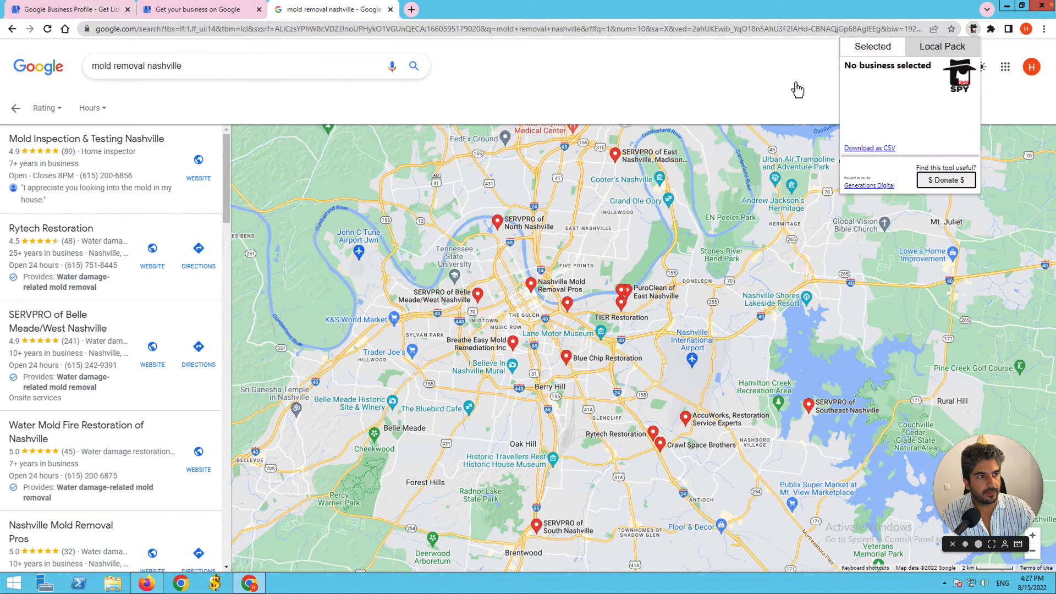
pyautogui.click(107, 199)
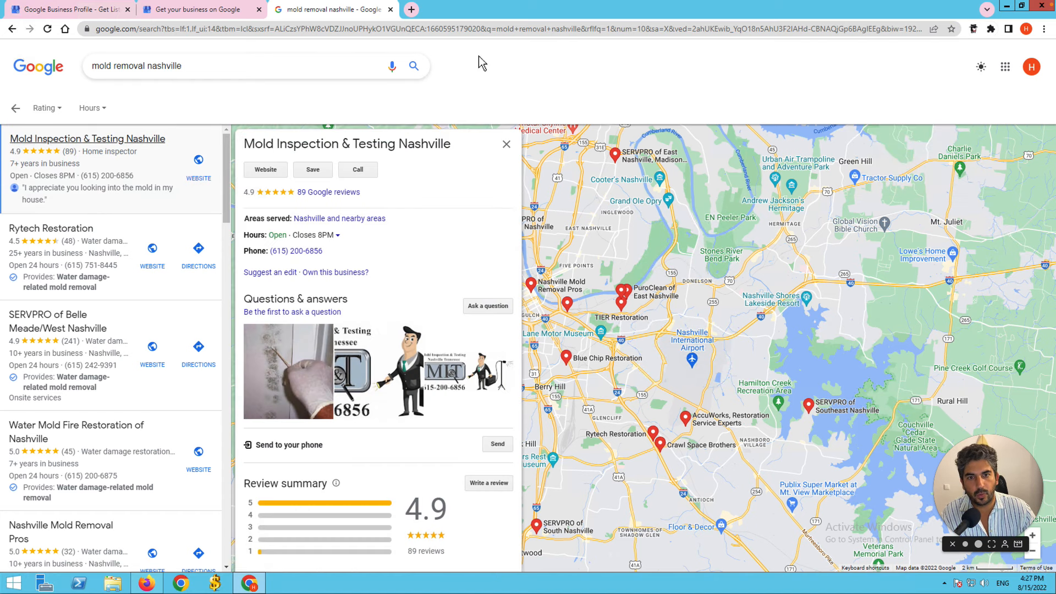
pyautogui.click(974, 29)
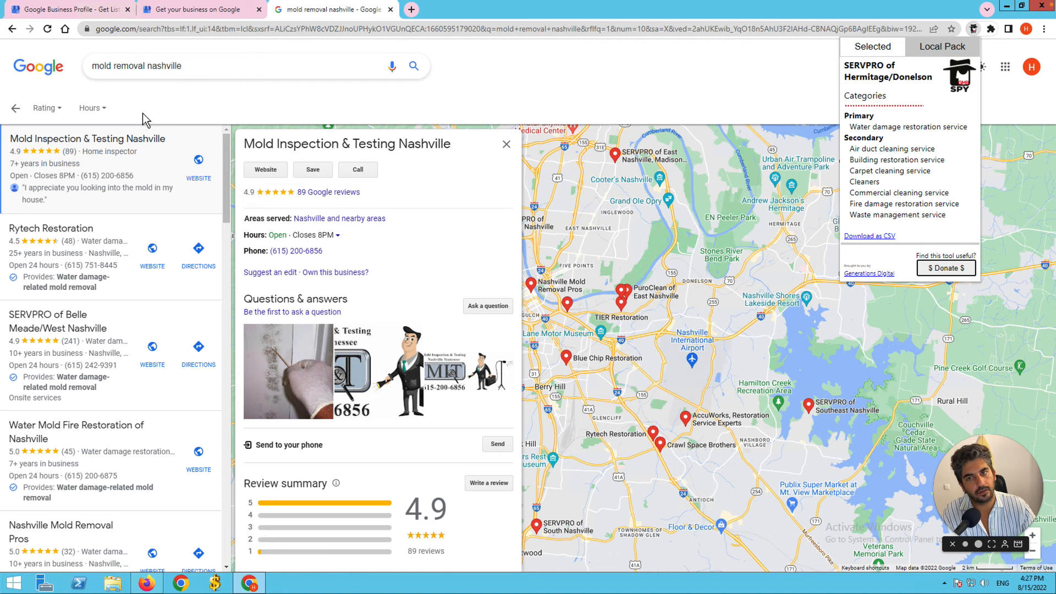
pyautogui.click(157, 233)
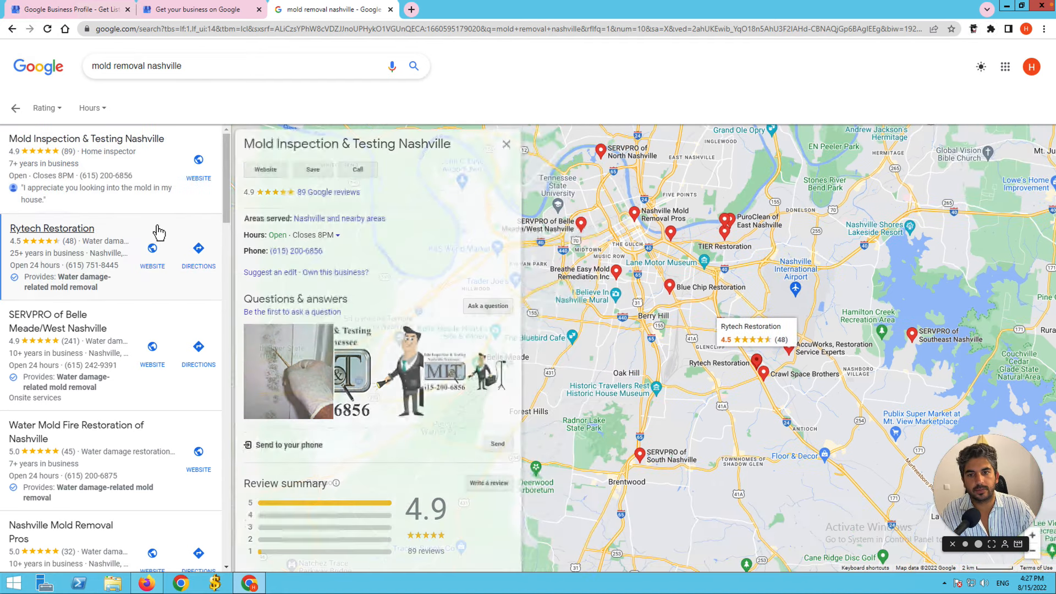
pyautogui.click(973, 30)
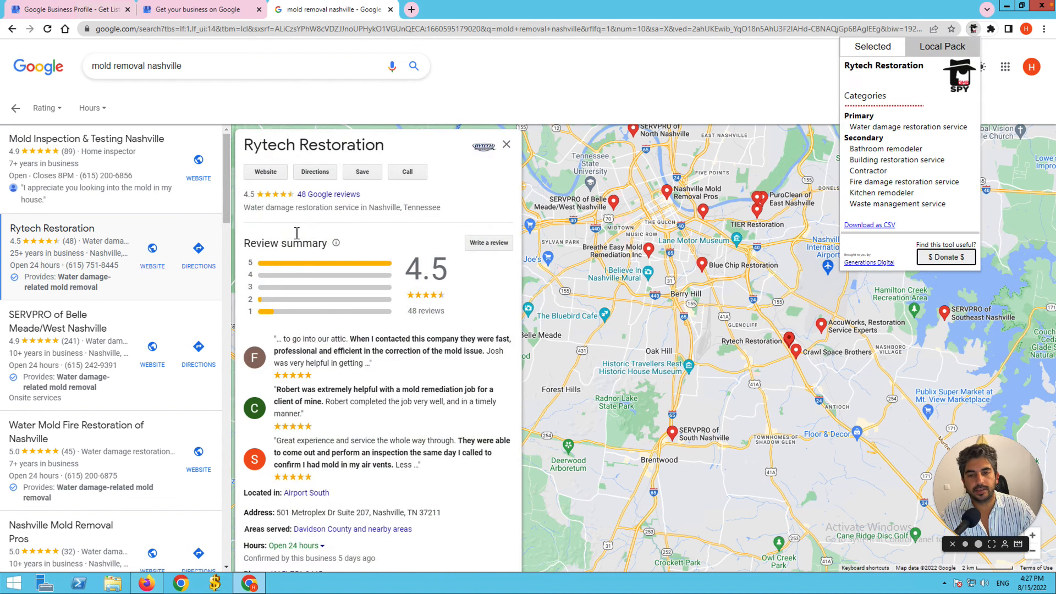
# Visit SERVPRO of Belle Meade's website, then check Water Mold Fire Restoration's categories.
pyautogui.click(156, 324)
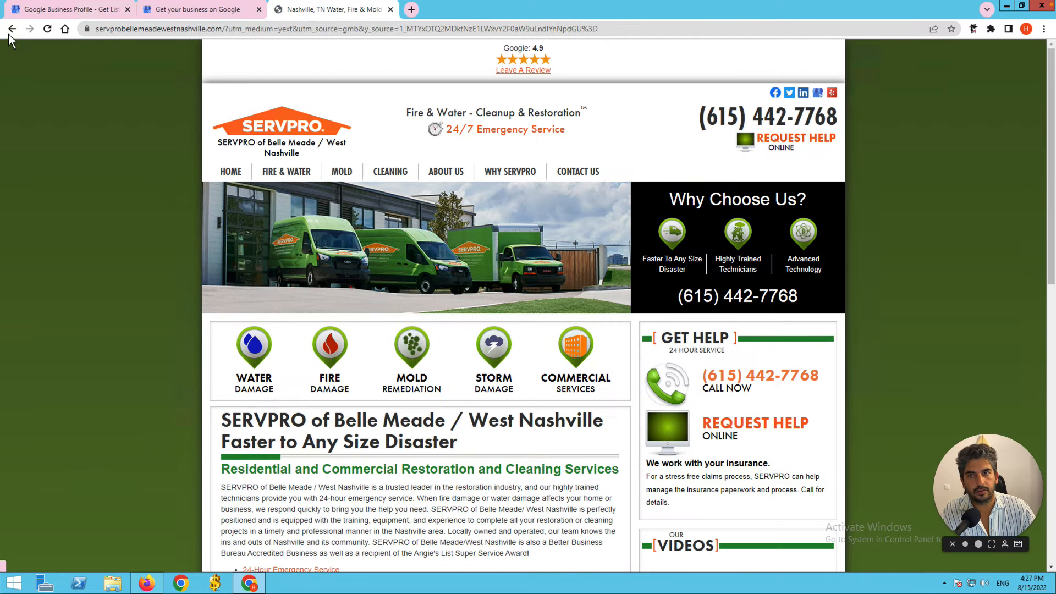
pyautogui.click(11, 32)
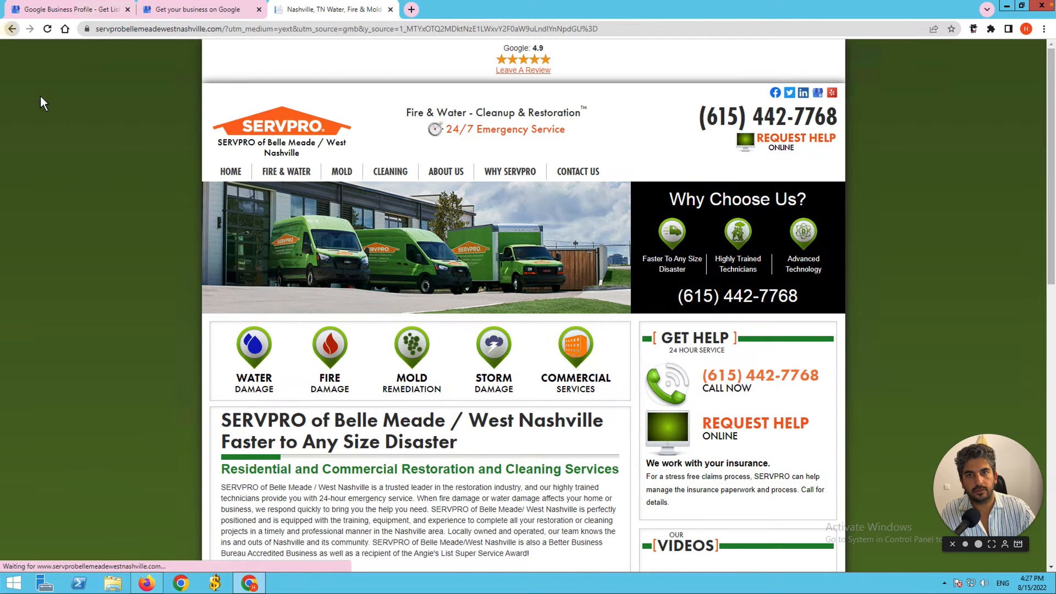
pyautogui.click(138, 405)
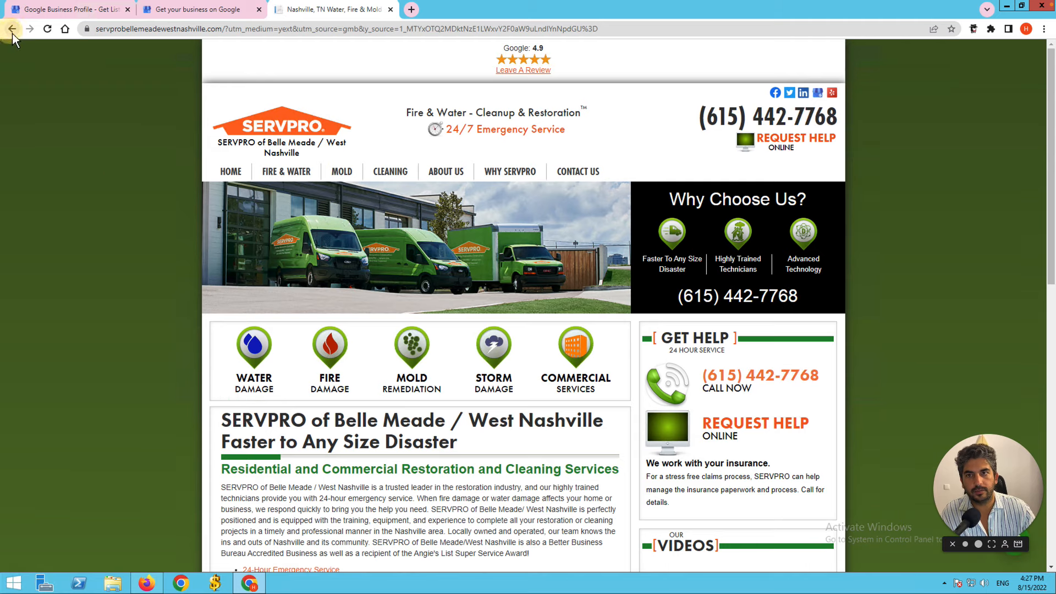
pyautogui.click(12, 32)
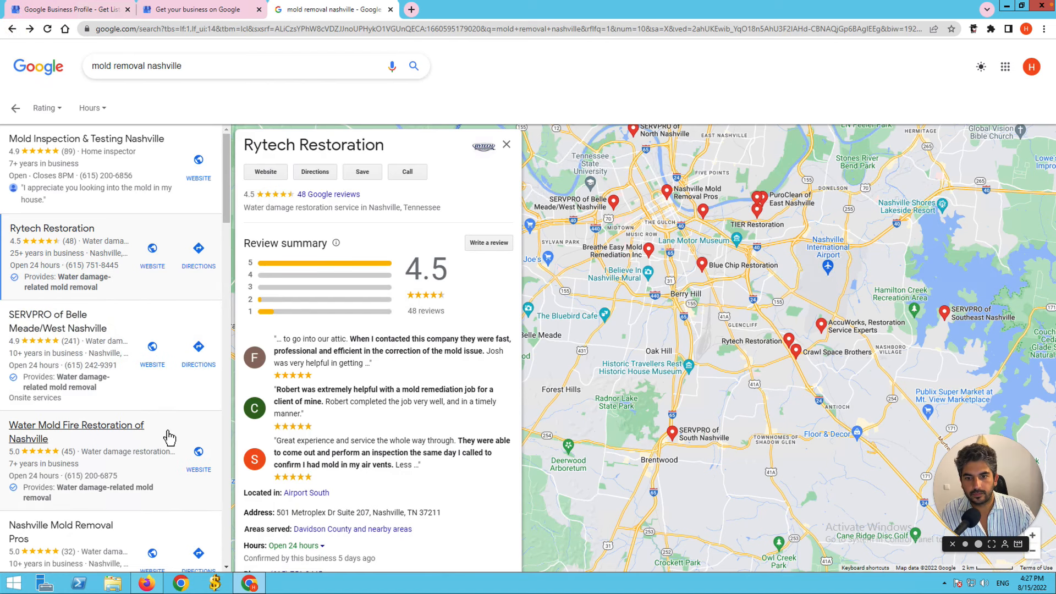
pyautogui.click(167, 435)
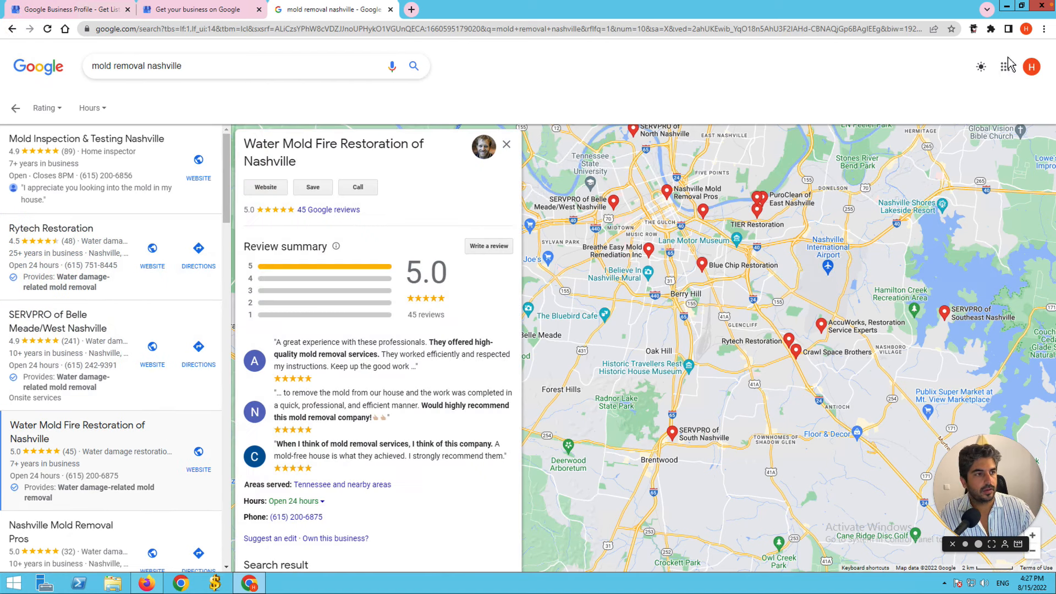
pyautogui.click(973, 29)
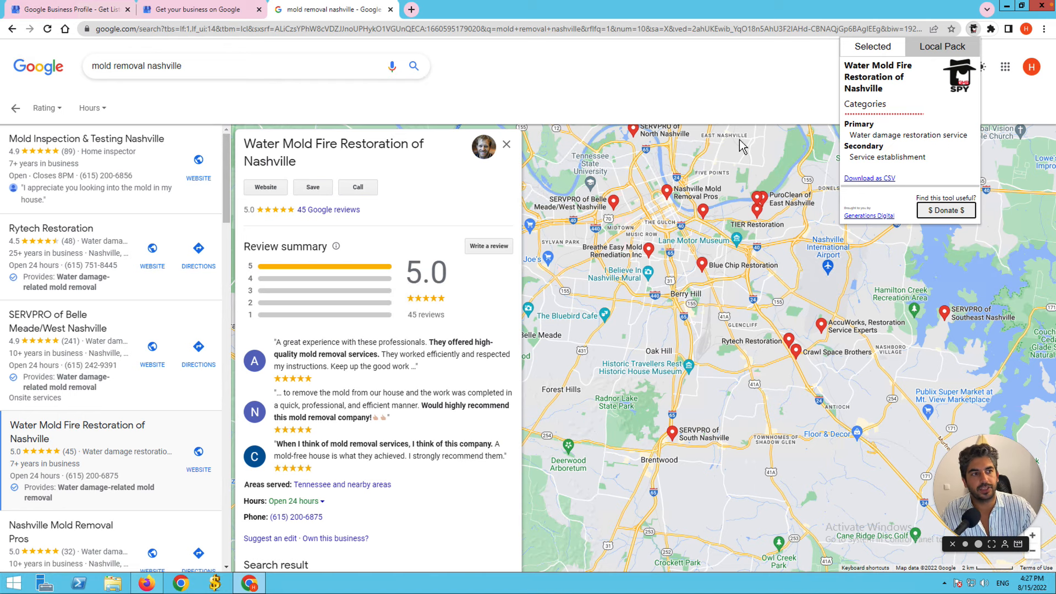
# Back in the profile setup, change the business category to 'Locksmith' from the suggestions.
pyautogui.click(200, 11)
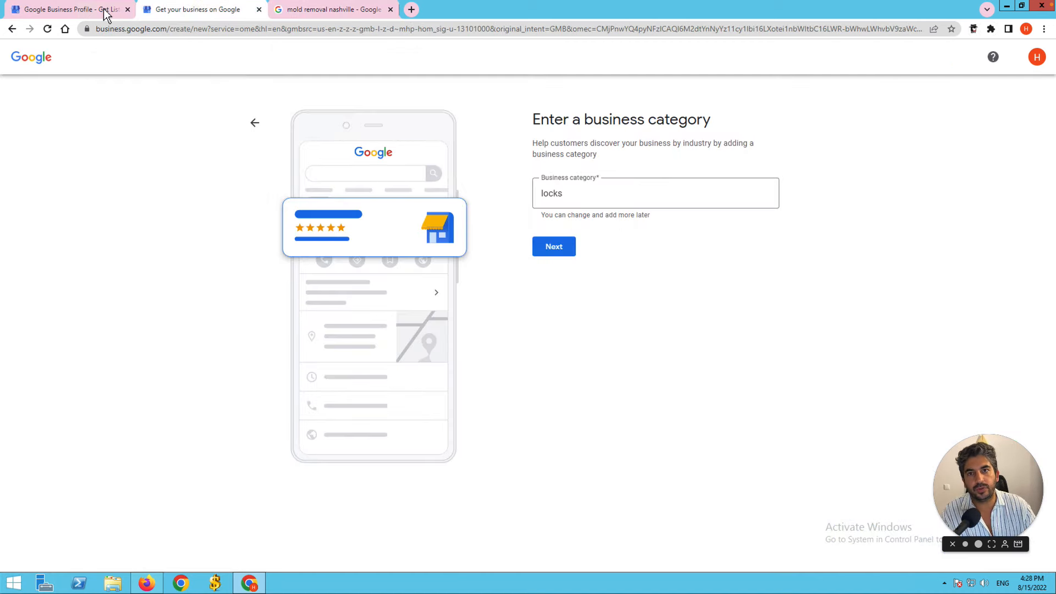
pyautogui.click(597, 201)
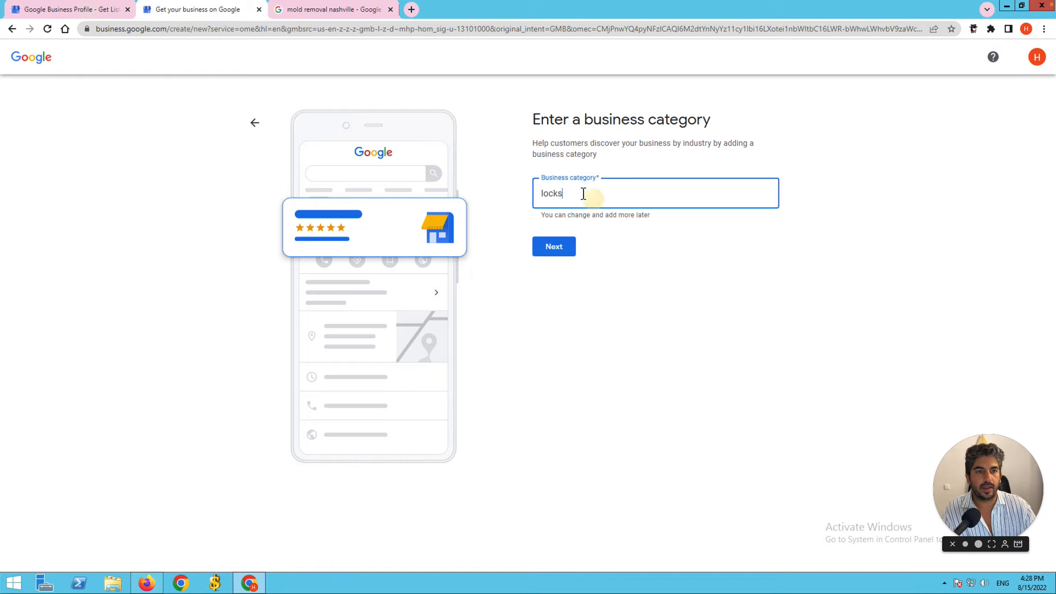
pyautogui.write('i')
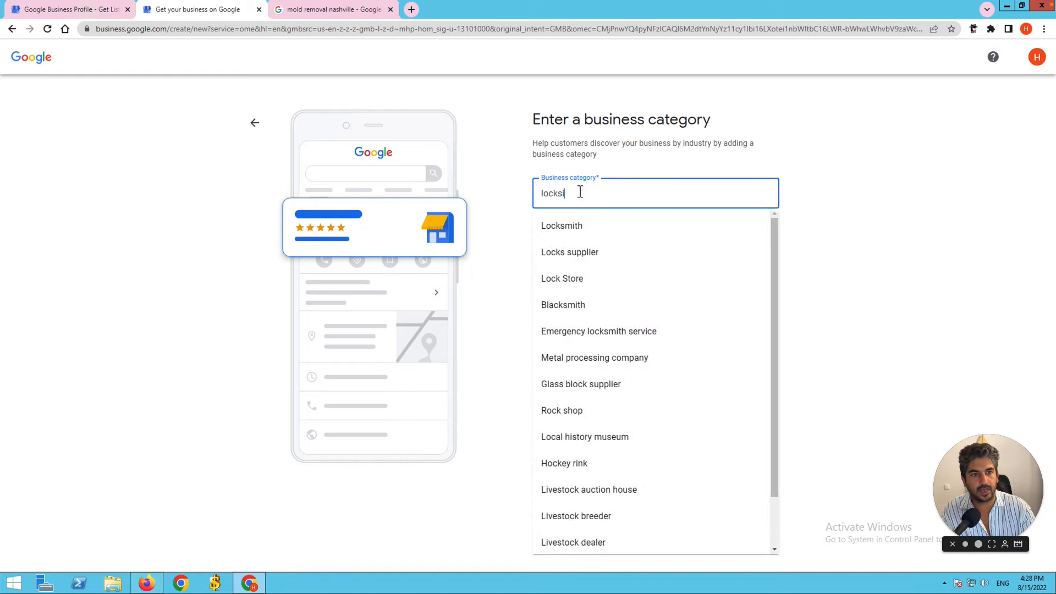
pyautogui.click(584, 230)
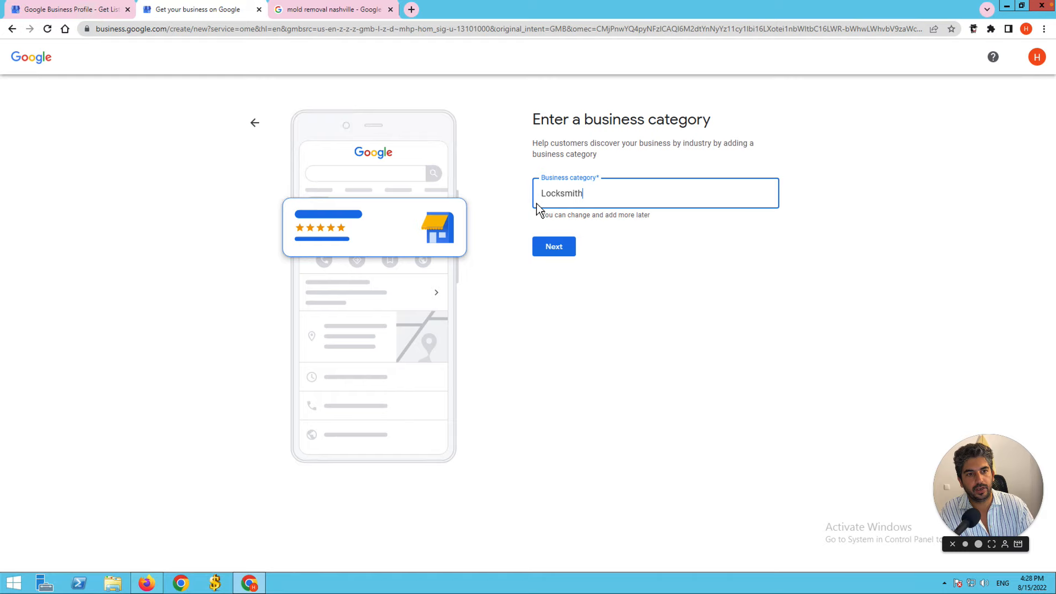
# Accept Locksmith as the category and advance to the business address form.
pyautogui.click(562, 247)
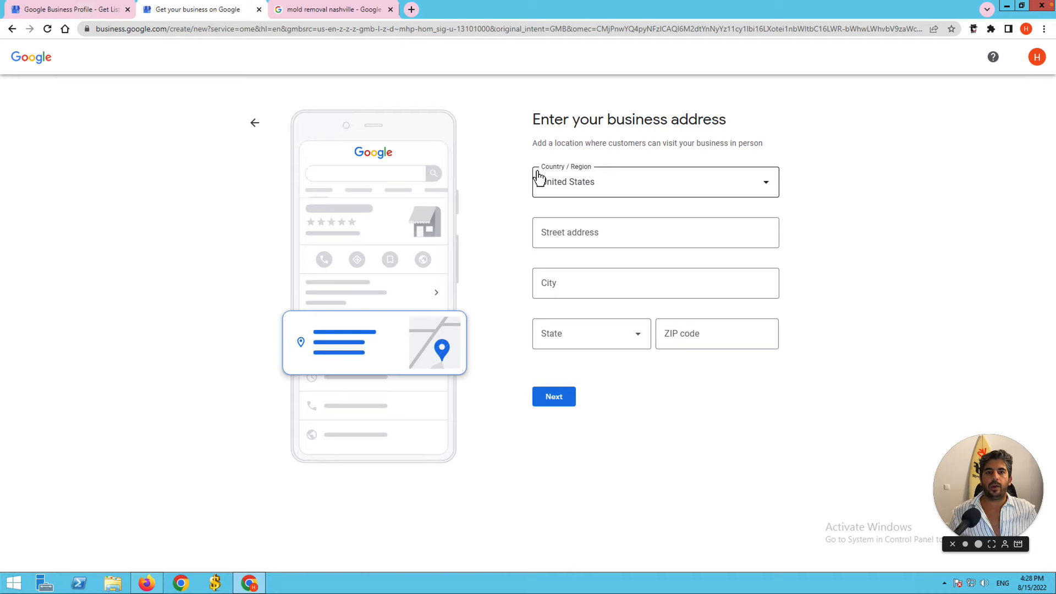
# Pan around the Nashville map, then place the cursor in the form's street address field.
pyautogui.click(353, 9)
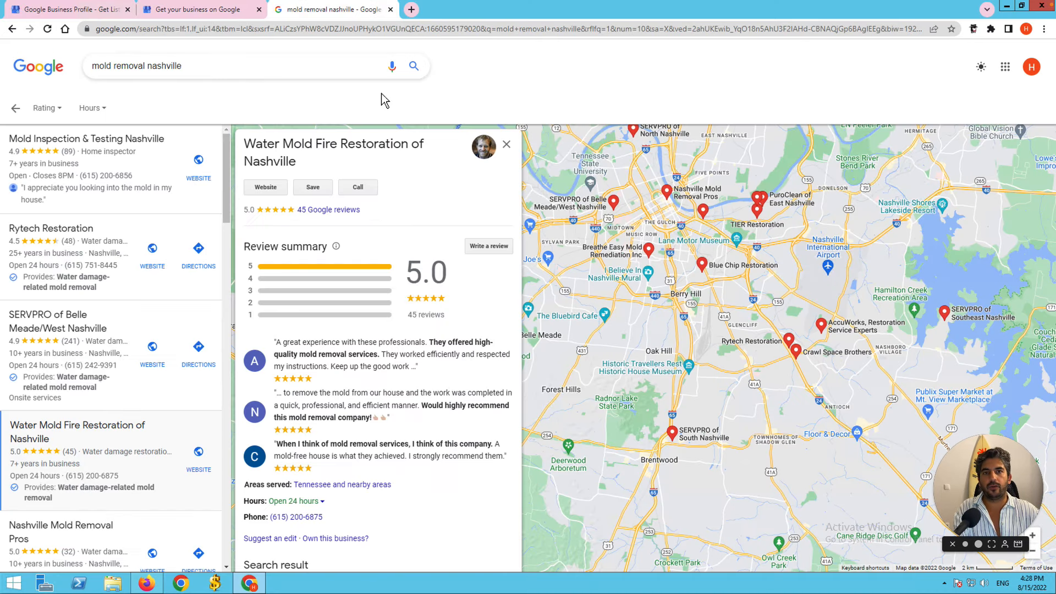
pyautogui.moveTo(723, 251); pyautogui.dragTo(735, 292)
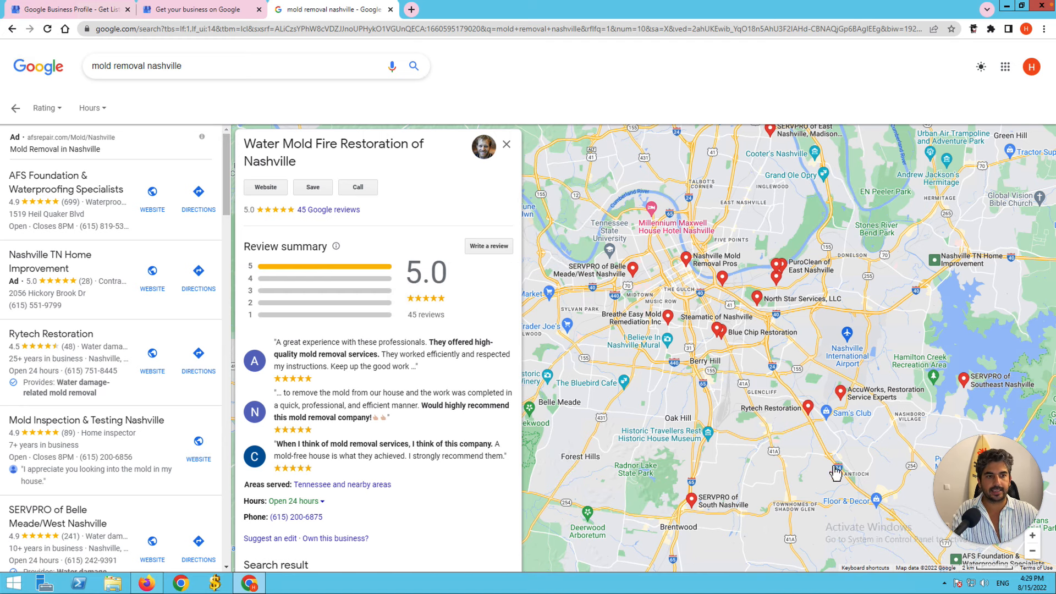
pyautogui.click(627, 266)
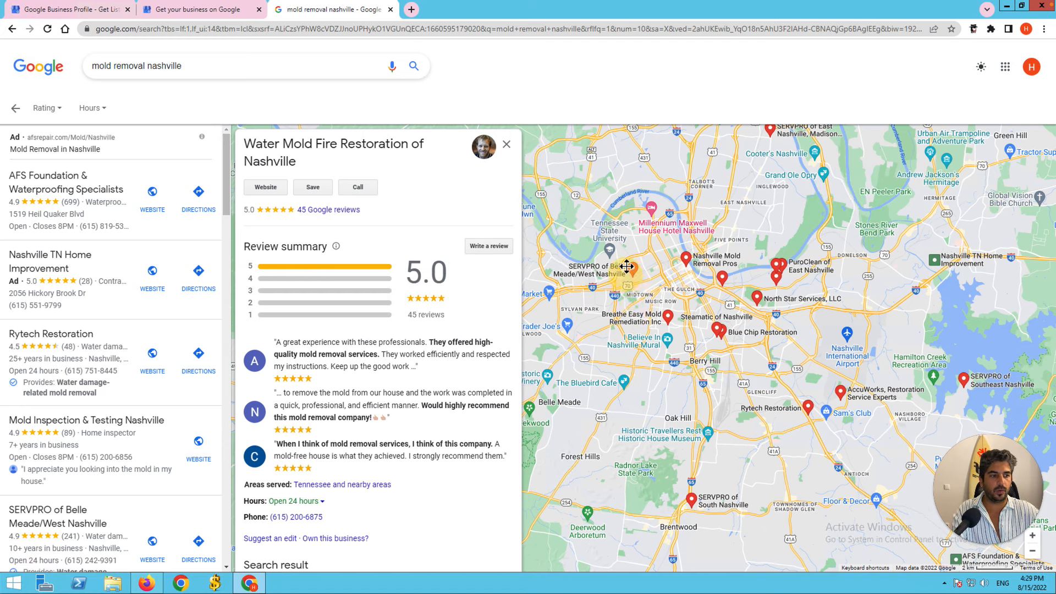
pyautogui.moveTo(626, 267); pyautogui.dragTo(626, 254)
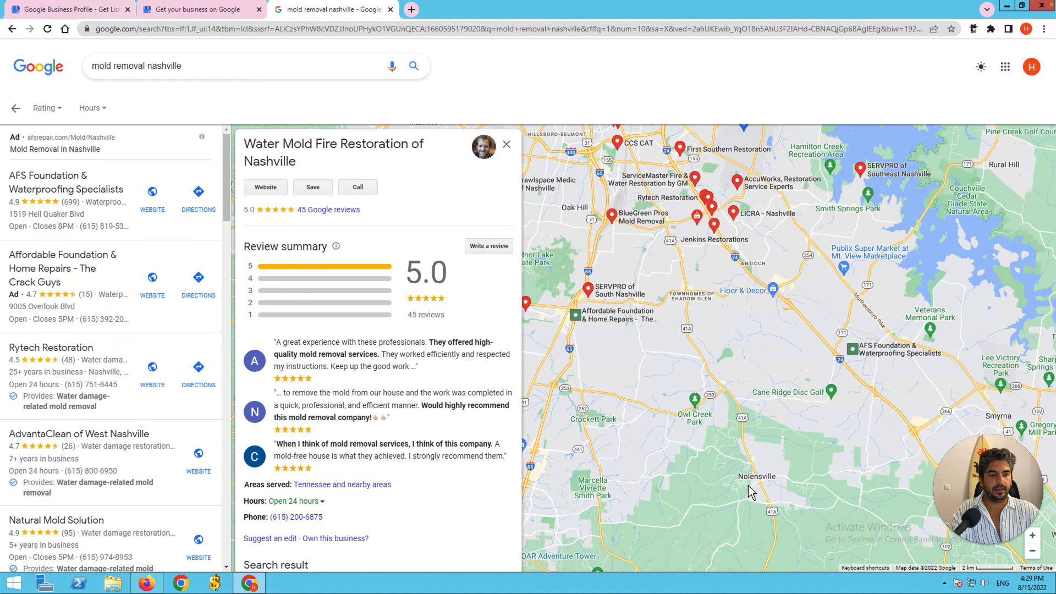
pyautogui.moveTo(681, 473); pyautogui.dragTo(659, 447)
pyautogui.moveTo(748, 392); pyautogui.dragTo(816, 492)
pyautogui.moveTo(804, 416); pyautogui.dragTo(928, 570)
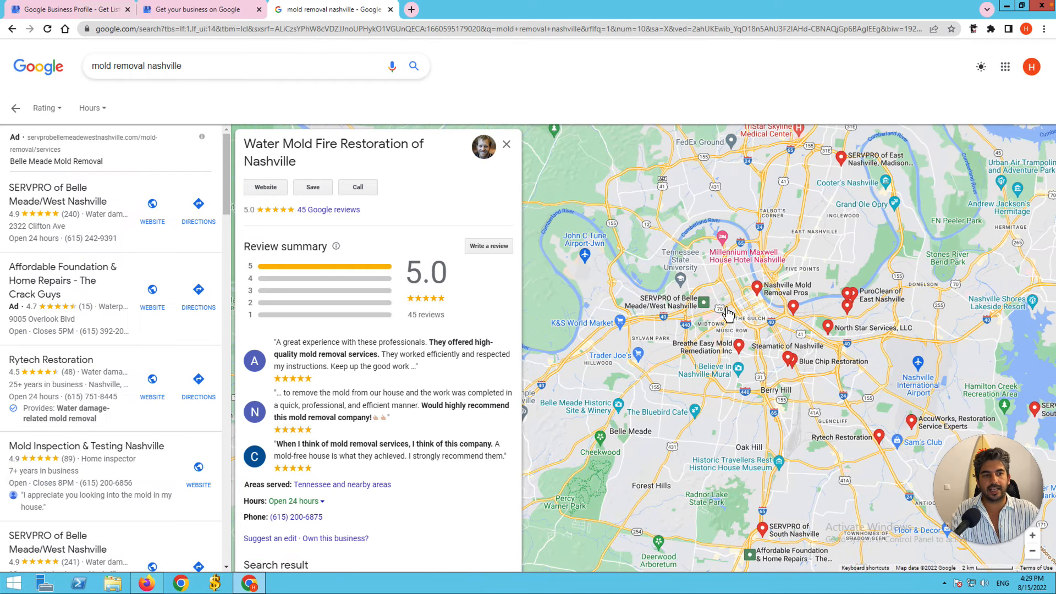
pyautogui.click(196, 12)
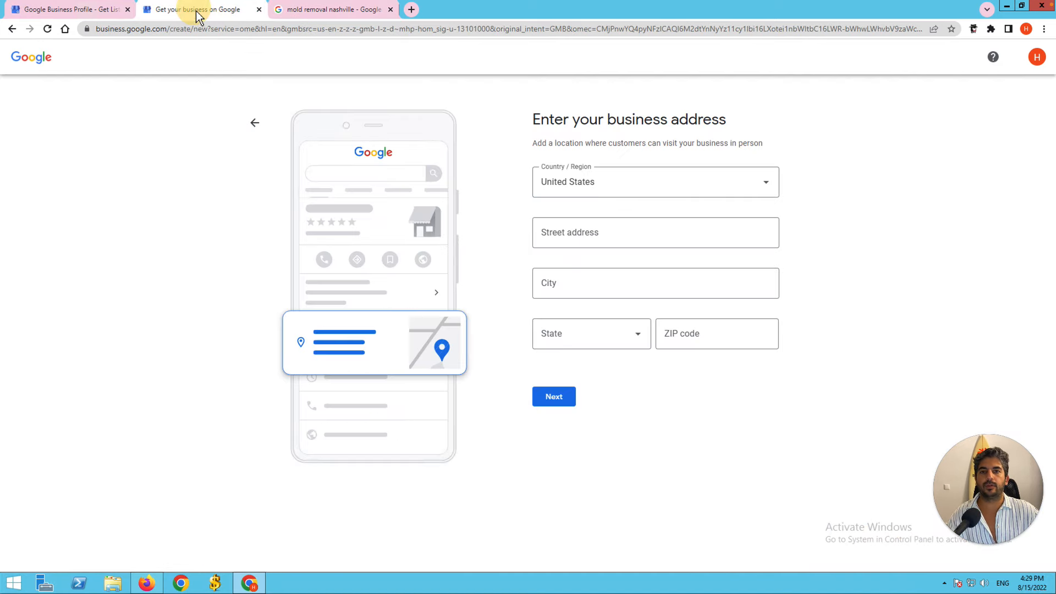
pyautogui.click(549, 242)
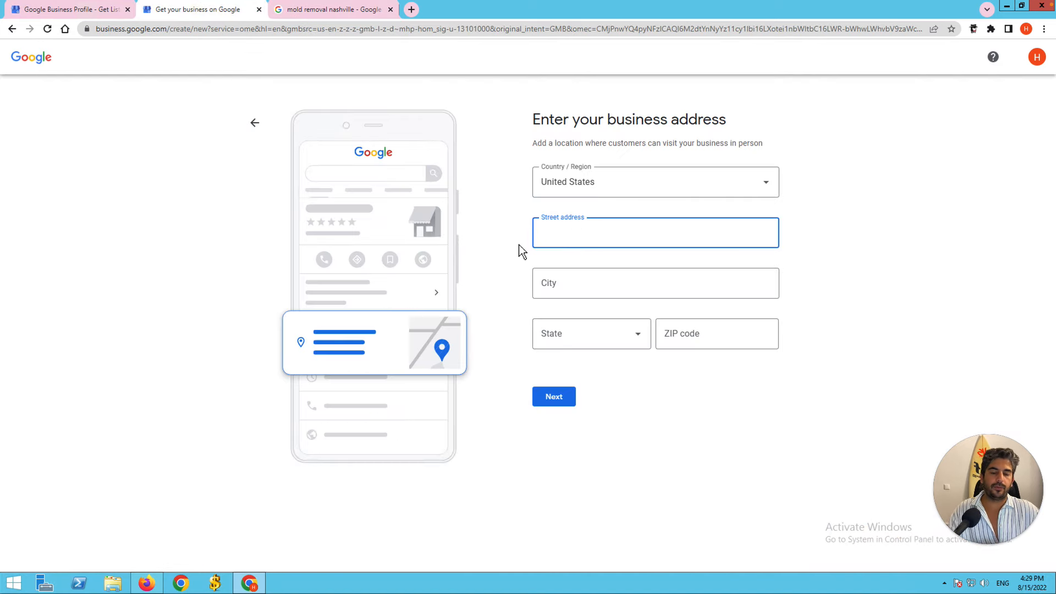
# Zoom into downtown Nashville, open the Country Music Hall of Fame, and copy its address.
pyautogui.click(345, 14)
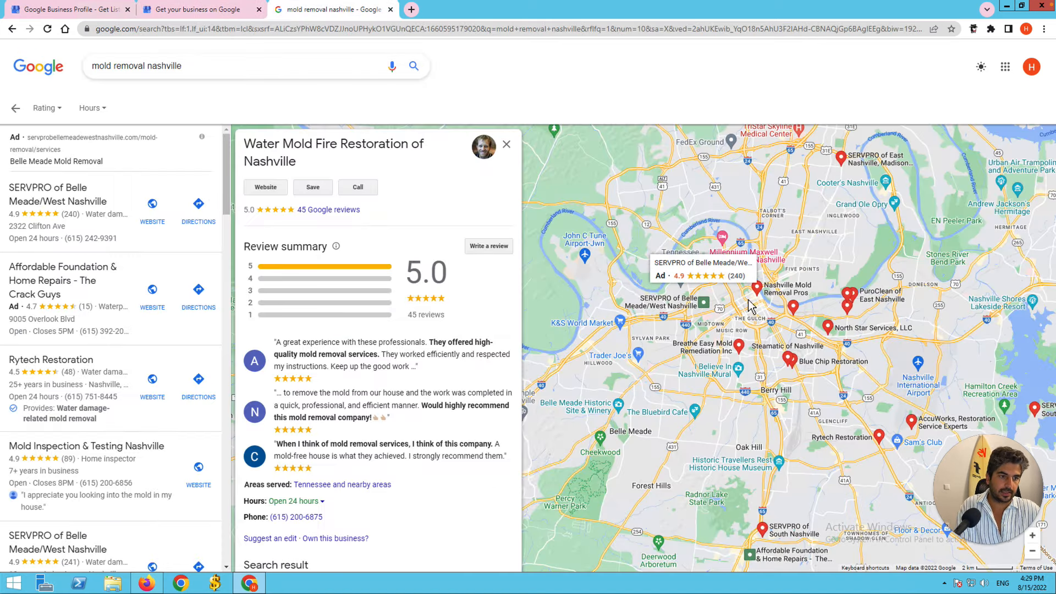
pyautogui.scroll(3, 743, 305)
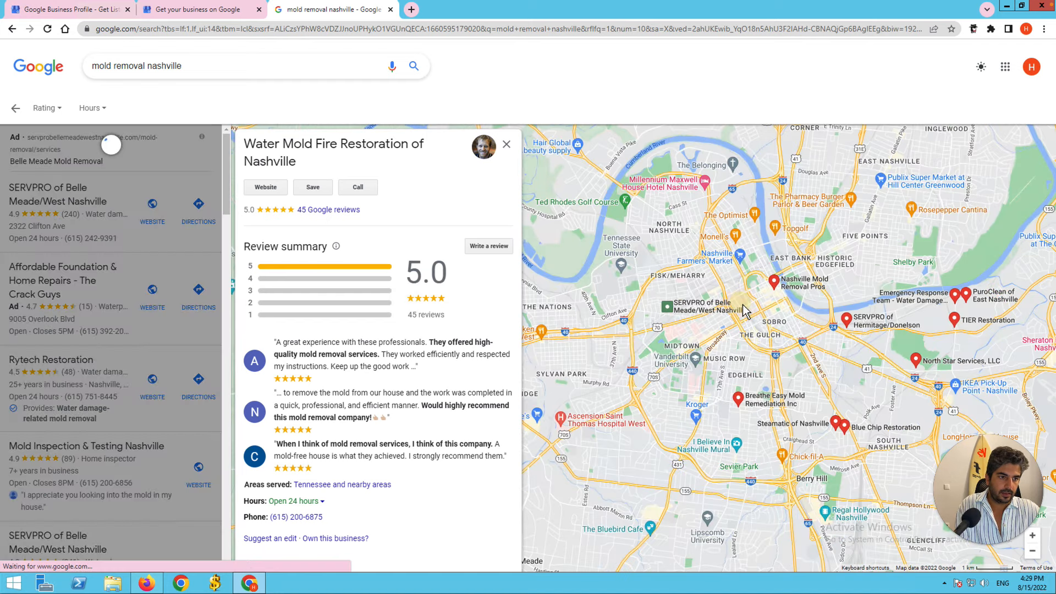
pyautogui.scroll(2, 748, 302)
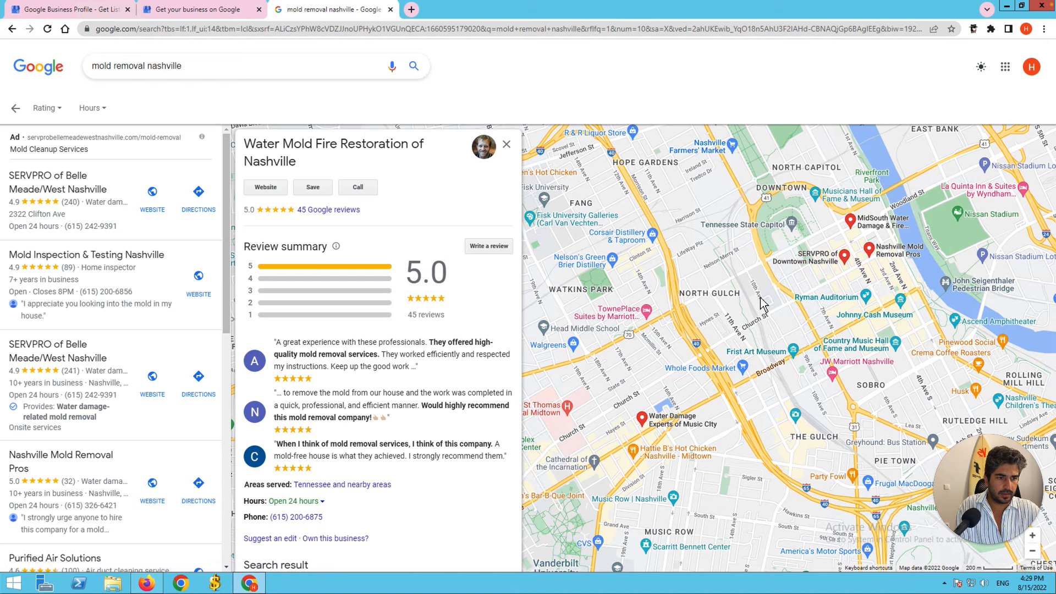
pyautogui.click(506, 144)
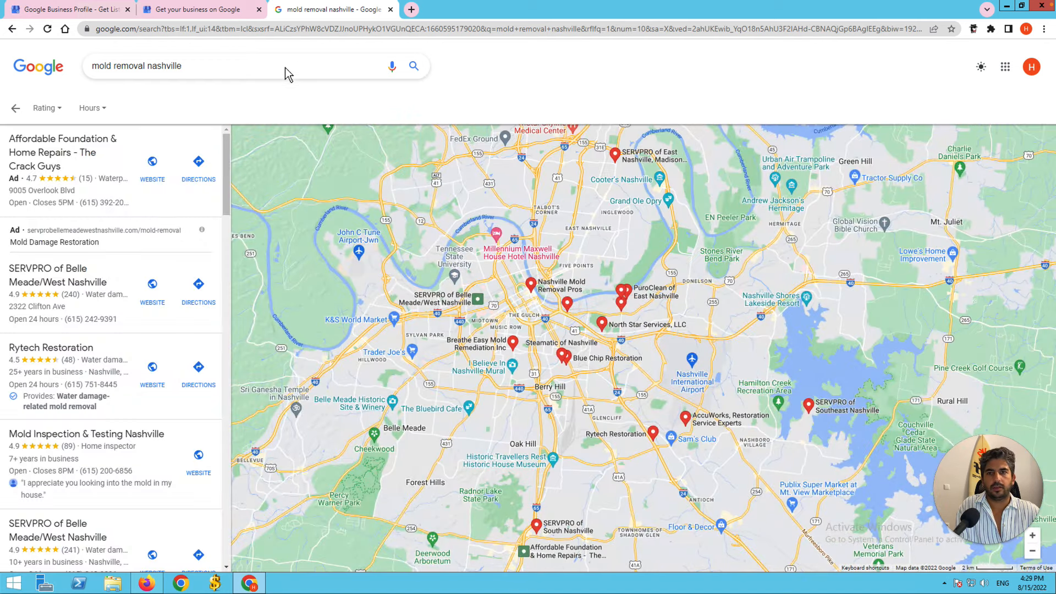
pyautogui.doubleClick(522, 294)
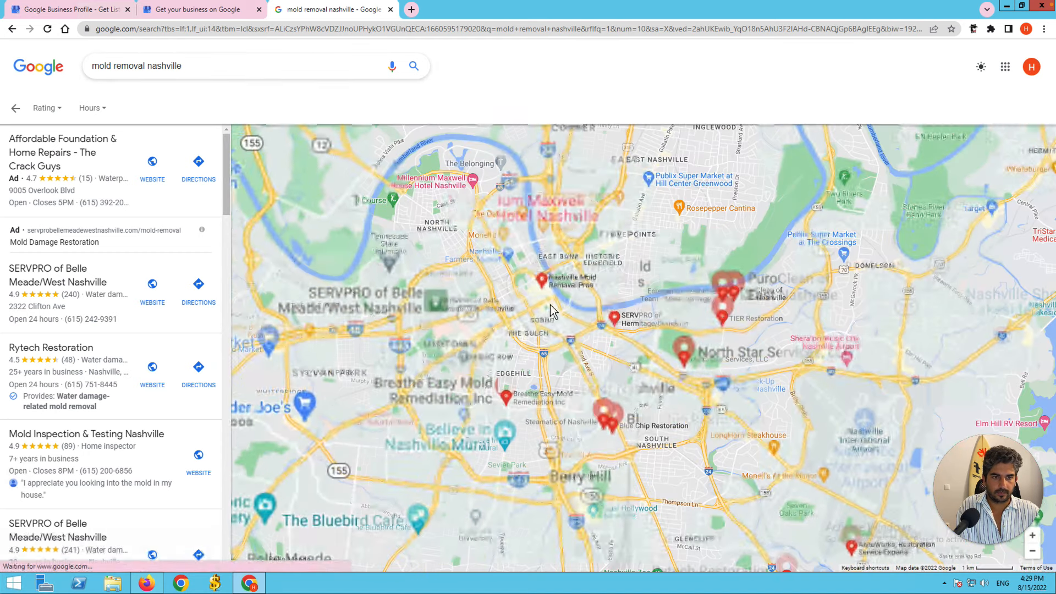
pyautogui.doubleClick(545, 310)
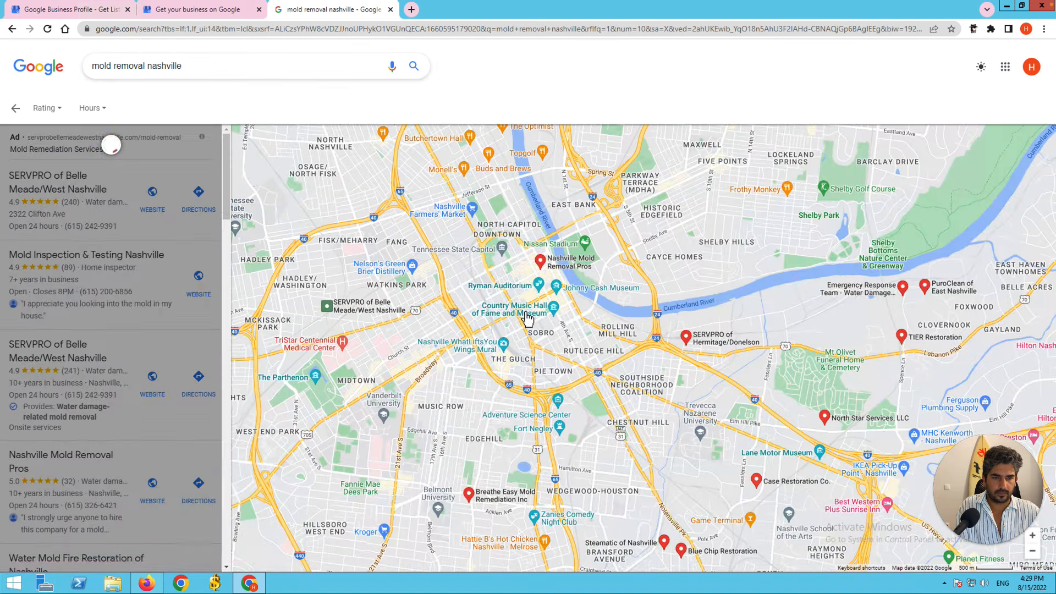
pyautogui.click(526, 318)
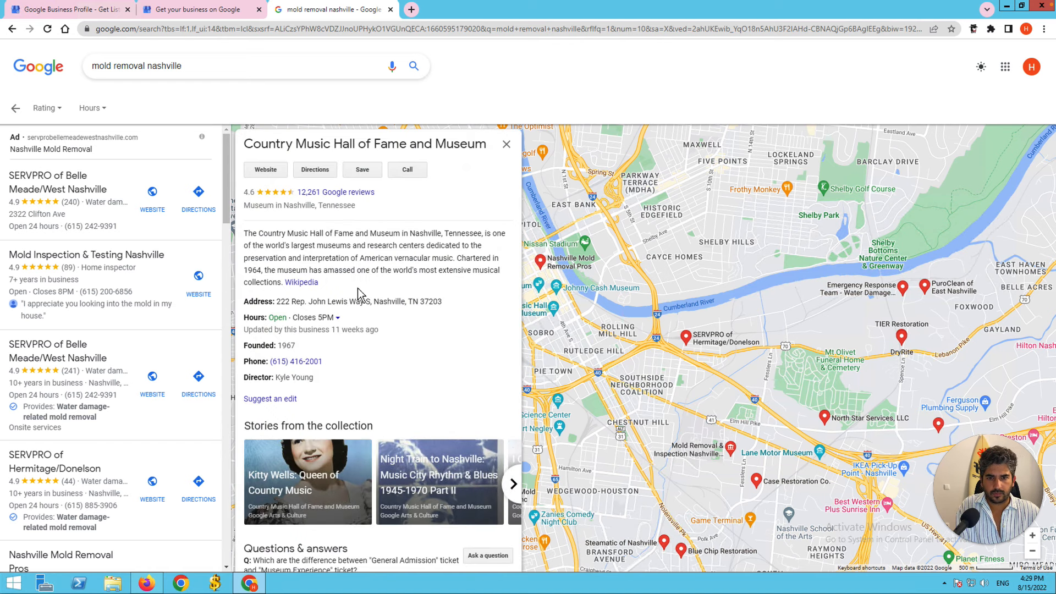
pyautogui.scroll(-1, 368, 378)
pyautogui.scroll(-2, 368, 418)
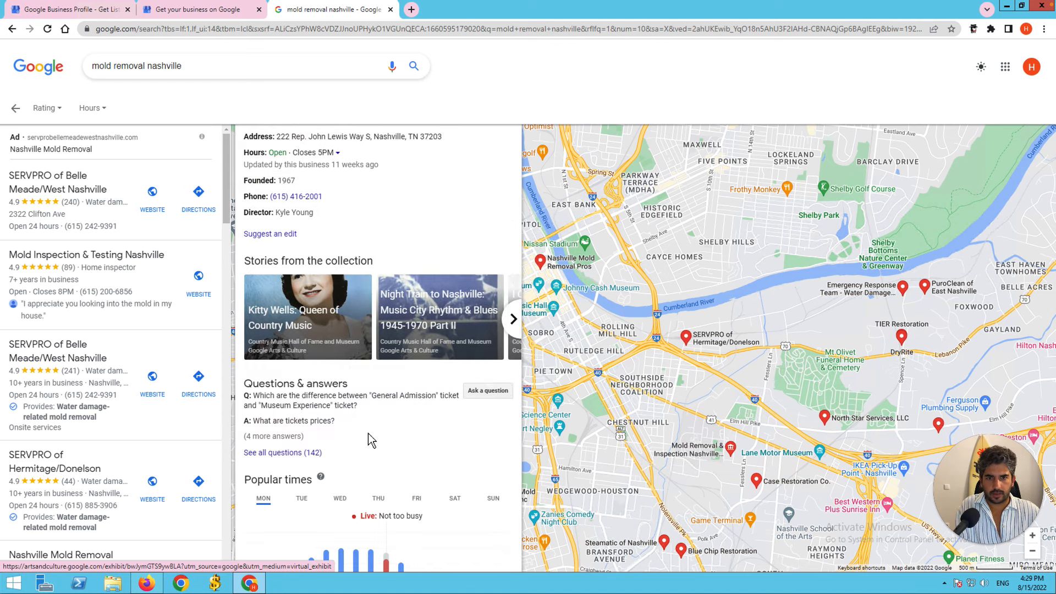
pyautogui.scroll(3, 368, 396)
pyautogui.moveTo(276, 303); pyautogui.dragTo(432, 301)
pyautogui.hotkey('ctrl', 'c')
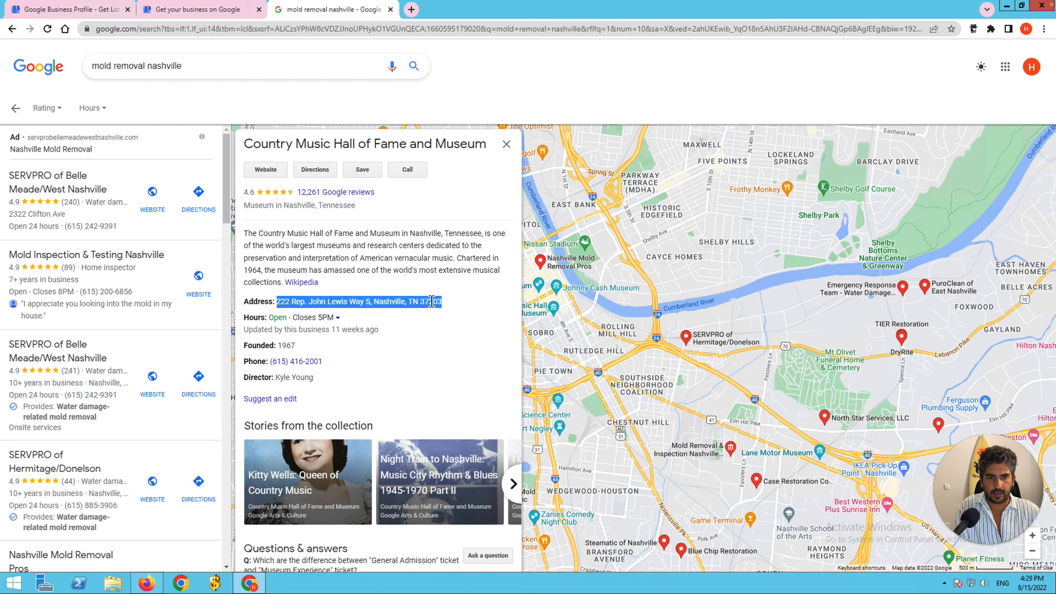
pyautogui.click(194, 10)
# Paste the address, accept the 222 Rep. John Lewis Way S, Nashville suggestion, and submit.
pyautogui.hotkey('ctrl', 'v')
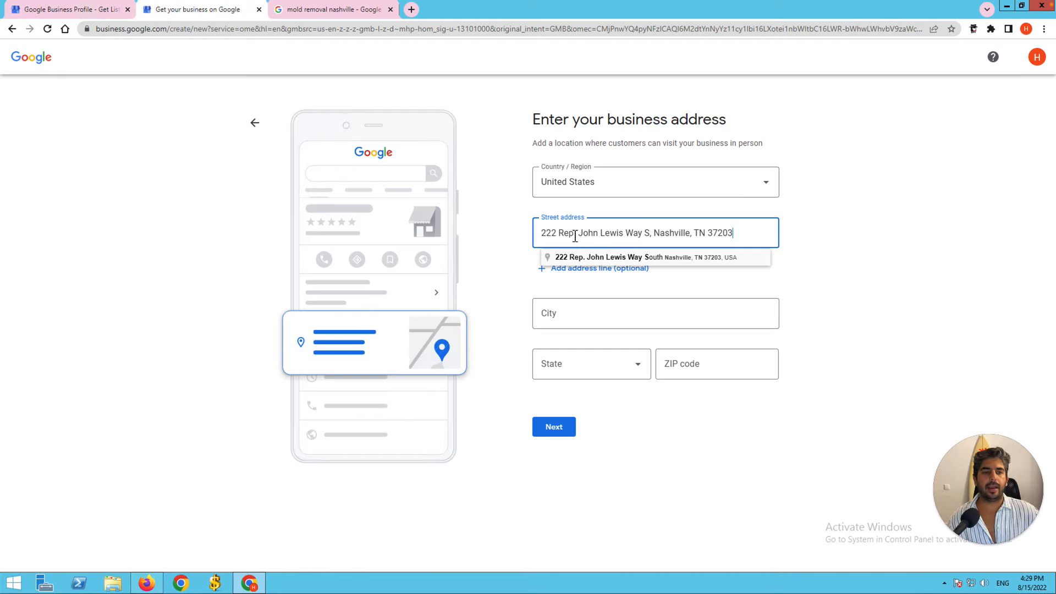
pyautogui.click(635, 259)
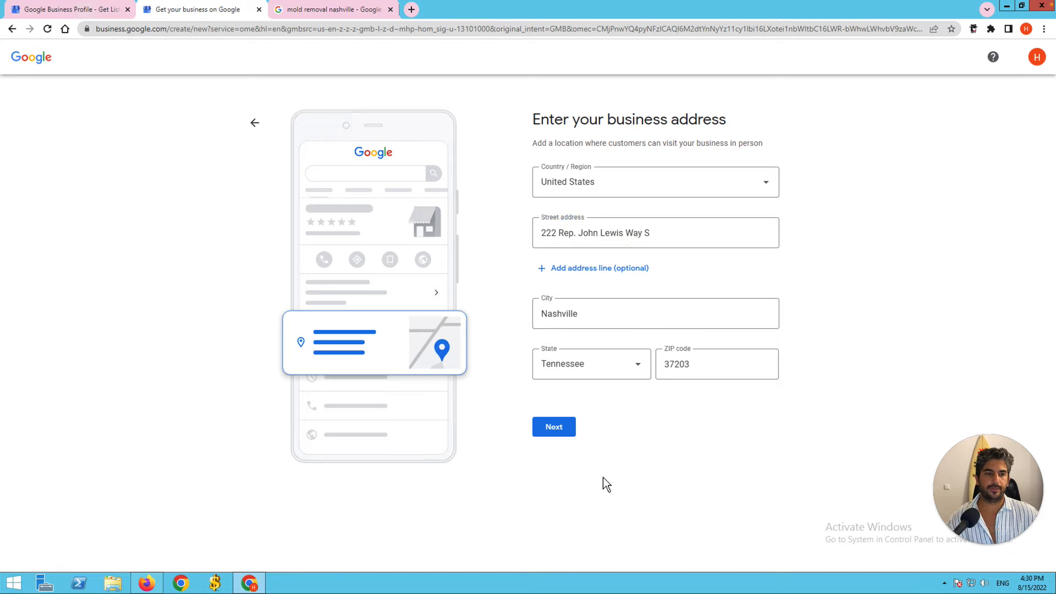
pyautogui.click(571, 442)
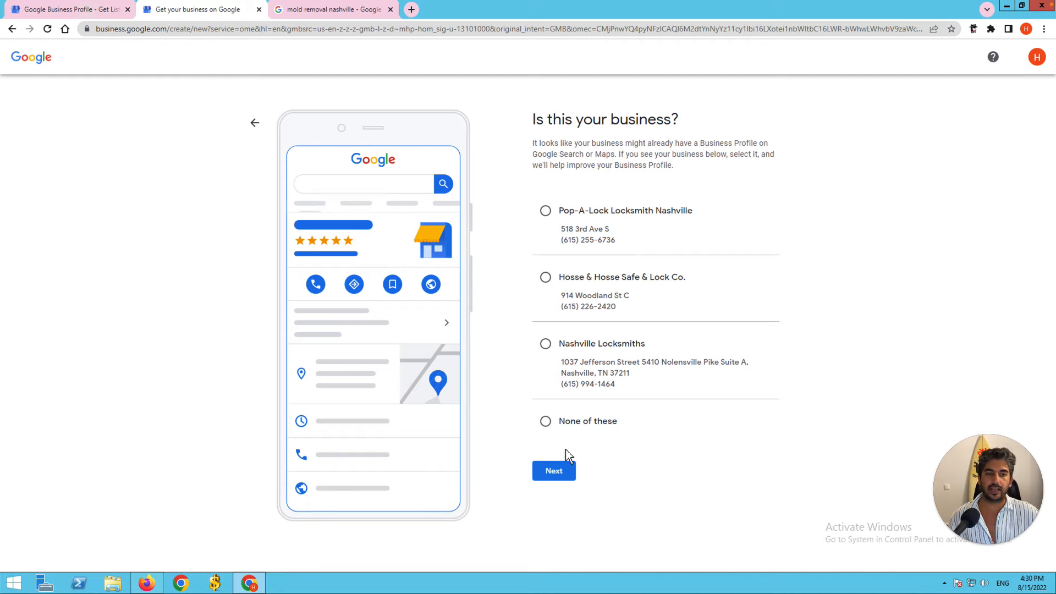
# Choose 'None of these' for existing businesses and submit the contact details step blank.
pyautogui.click(548, 426)
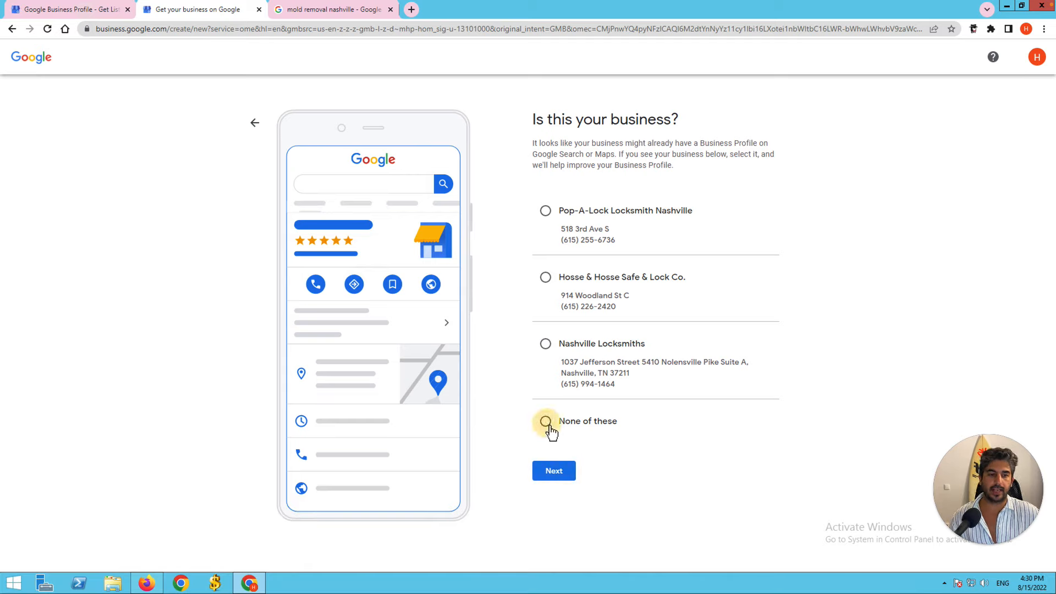
pyautogui.click(554, 473)
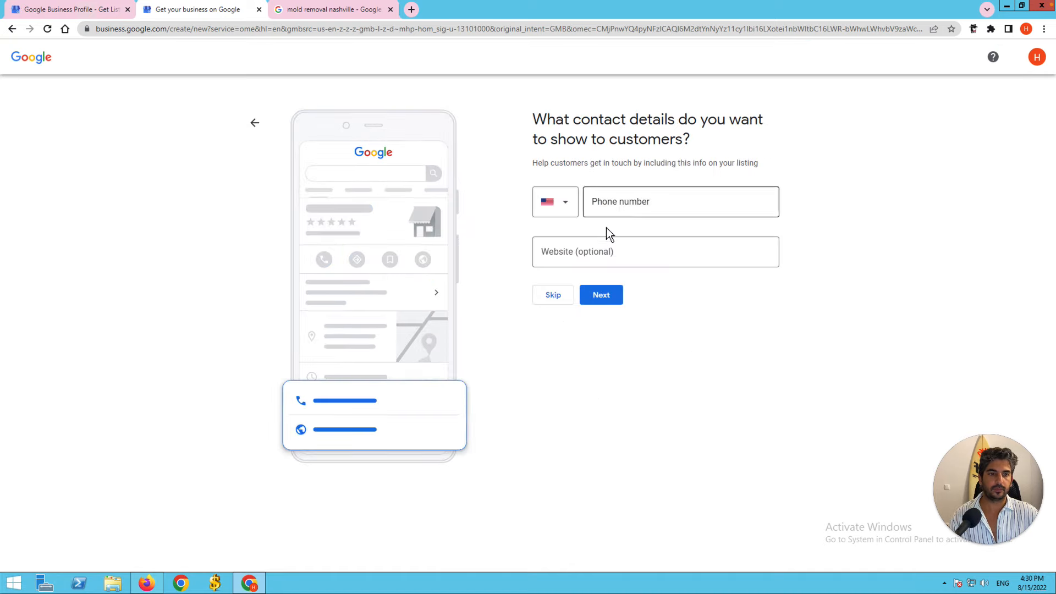
pyautogui.click(611, 202)
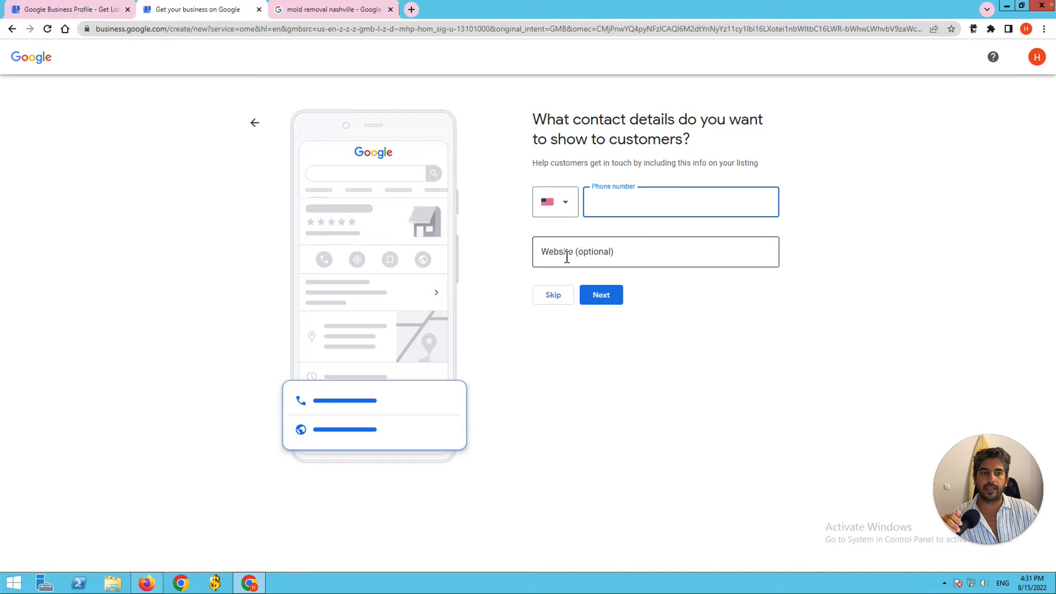
pyautogui.click(617, 306)
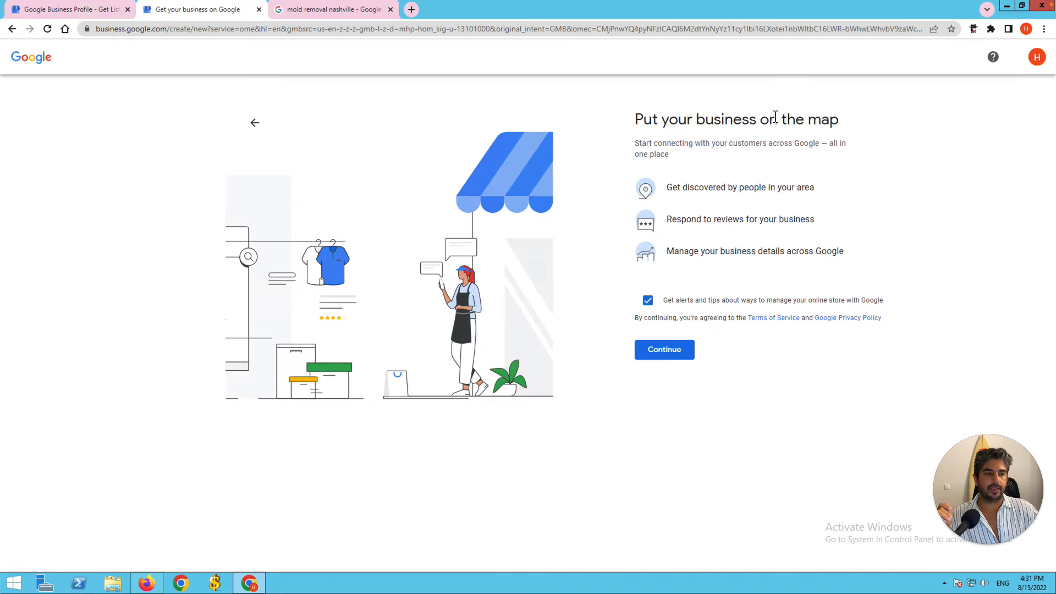
# Untick Get alerts and tips and continue to the verification options.
pyautogui.click(654, 303)
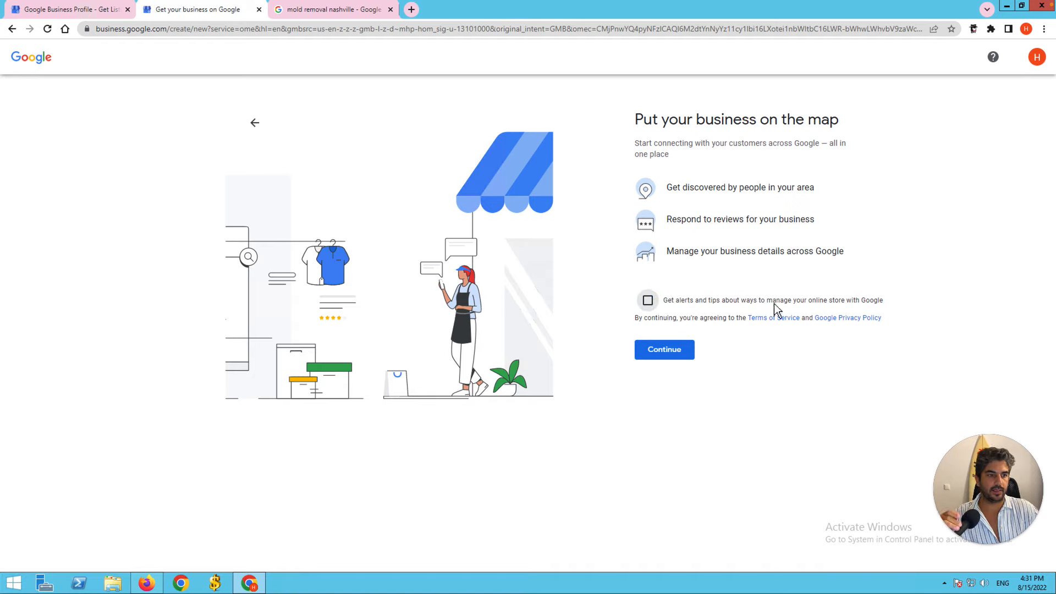
pyautogui.click(670, 356)
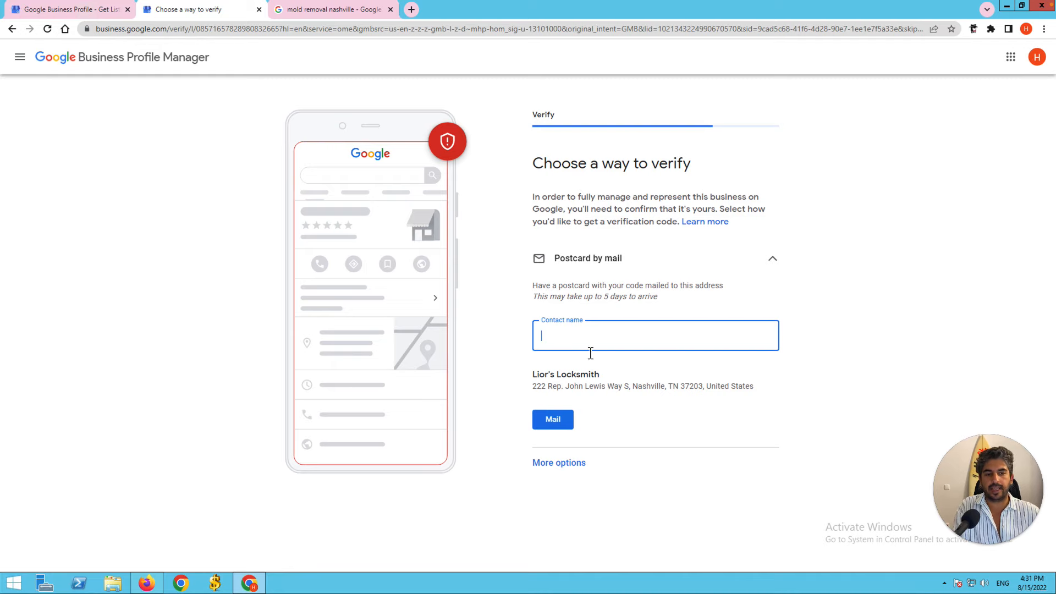
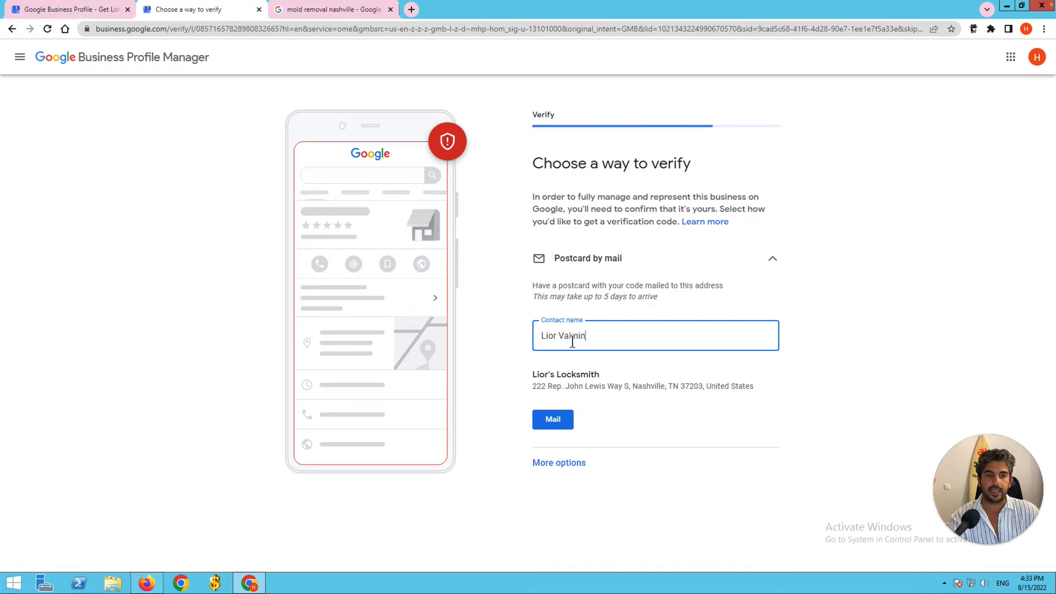
# Enter the contact's name for the verification postcard and have it mailed.
pyautogui.click(553, 424)
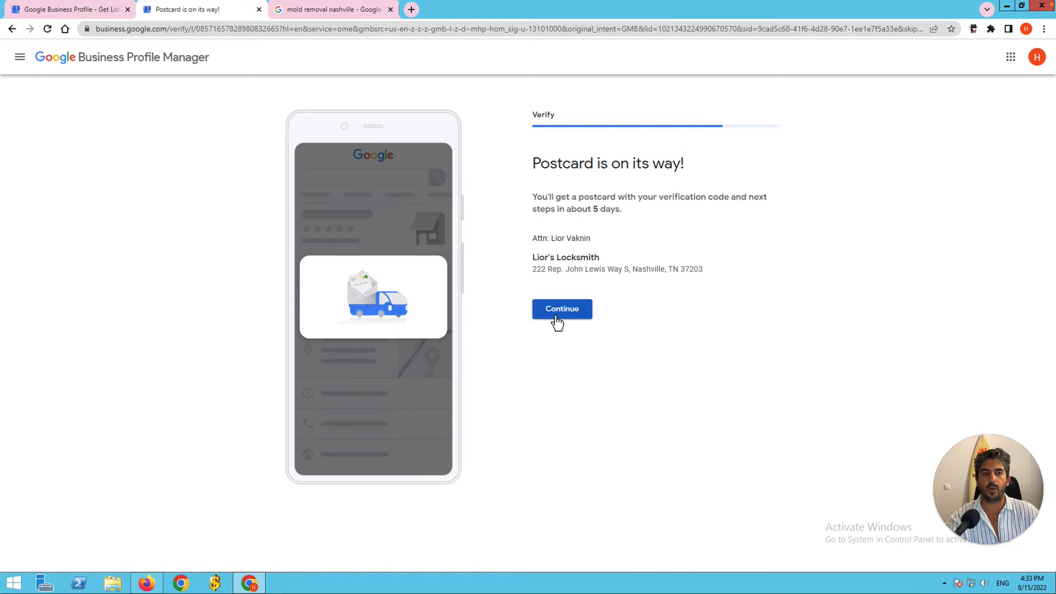
# Continue past the 'Postcard is on its way!' confirmation to the Add your services page.
pyautogui.click(556, 318)
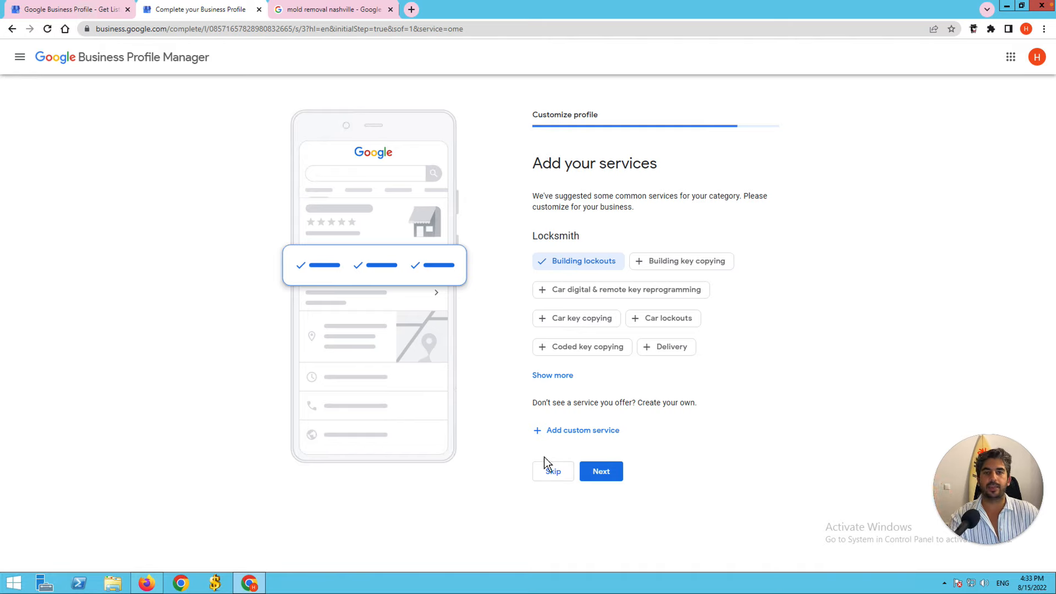
# Skip the suggested Locksmith services, leaving only Building lockouts ticked.
pyautogui.click(551, 472)
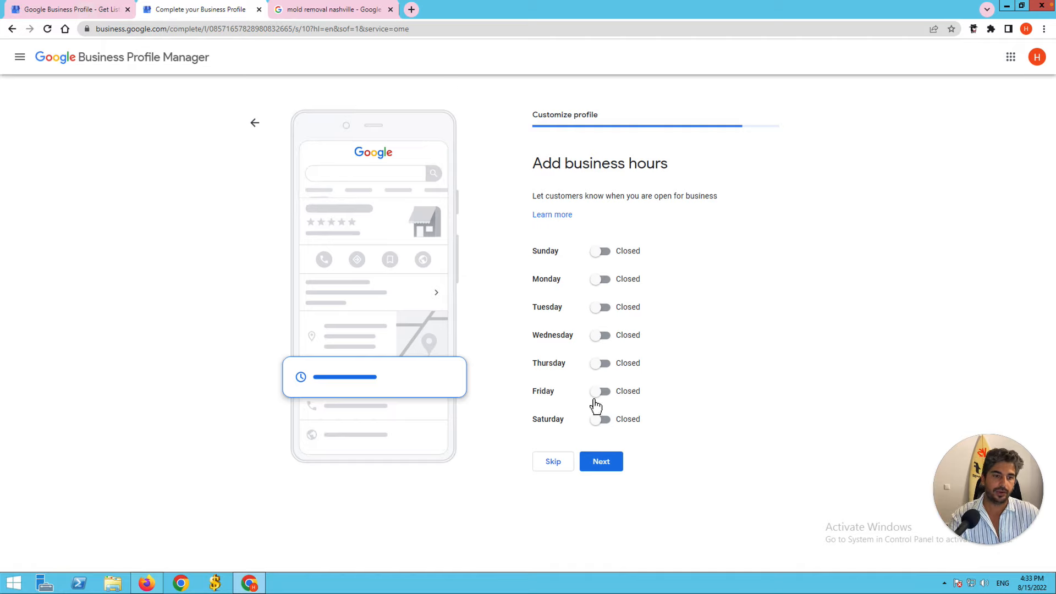
# Mark Monday, Tuesday, Wednesday and Thursday as open.
pyautogui.click(602, 280)
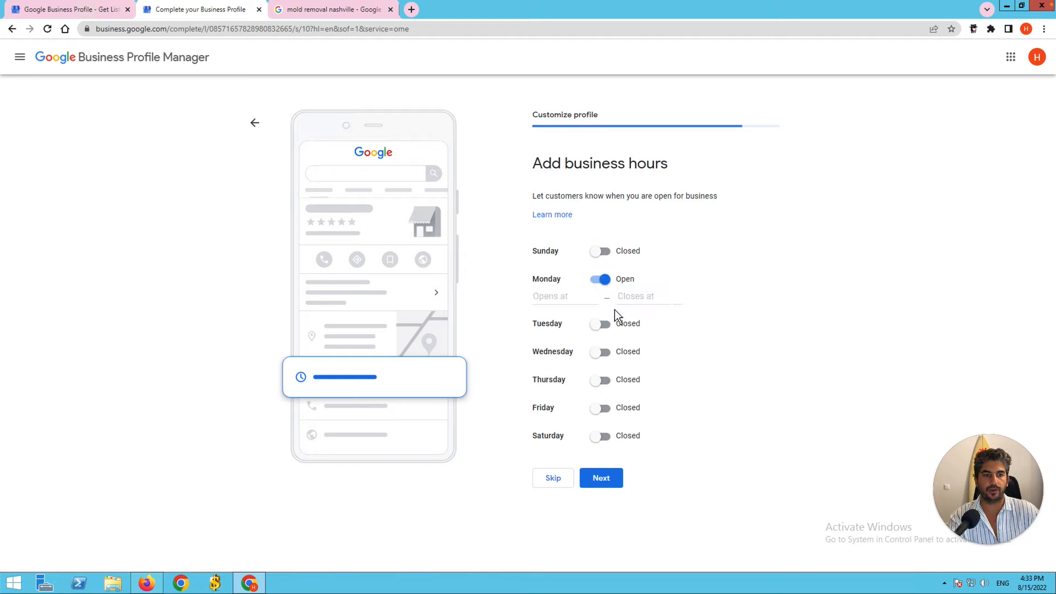
pyautogui.click(603, 325)
pyautogui.click(602, 372)
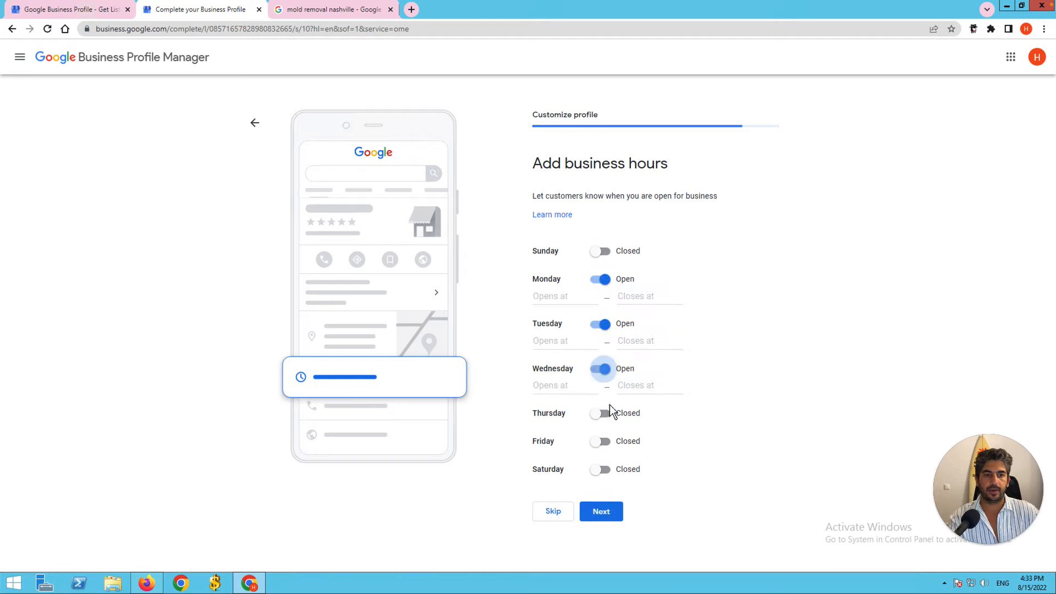
pyautogui.click(603, 415)
# Set Monday through Thursday opening times to 24 hours and go on to messaging.
pyautogui.click(557, 297)
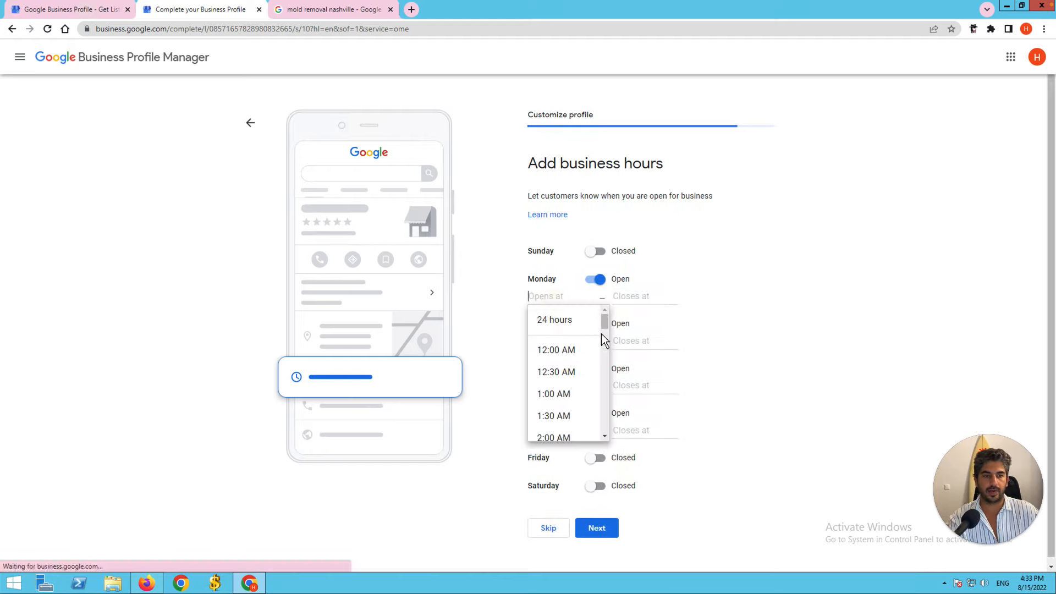
pyautogui.click(571, 321)
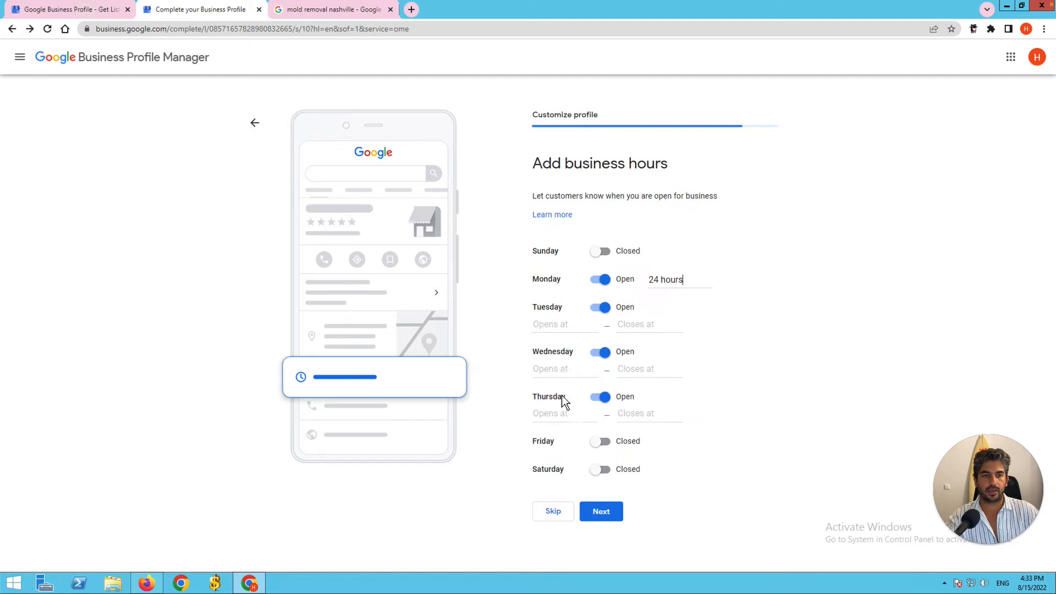
pyautogui.click(554, 324)
pyautogui.click(563, 347)
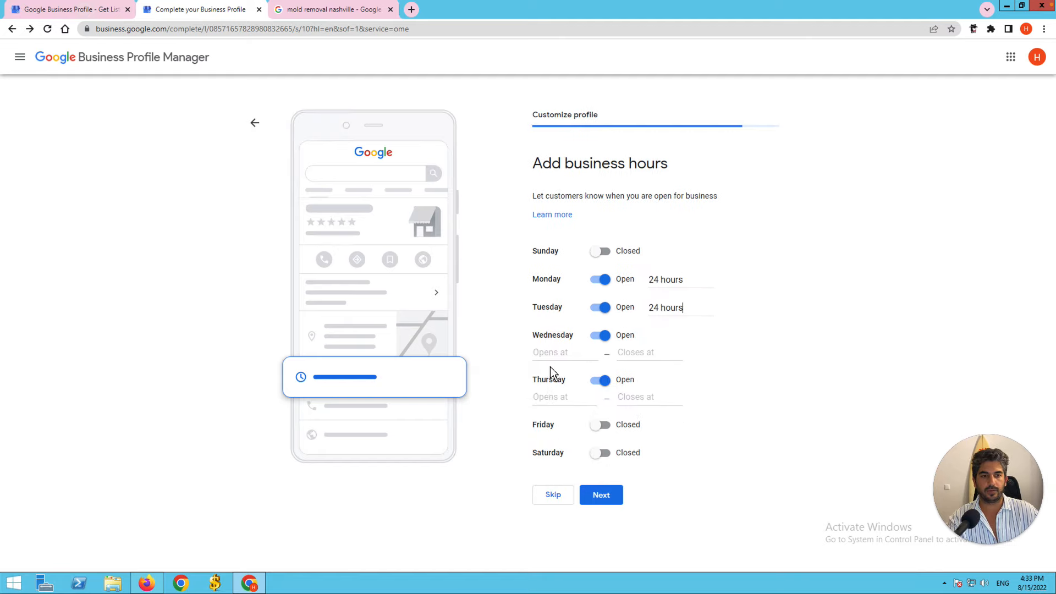
pyautogui.click(556, 356)
pyautogui.click(556, 375)
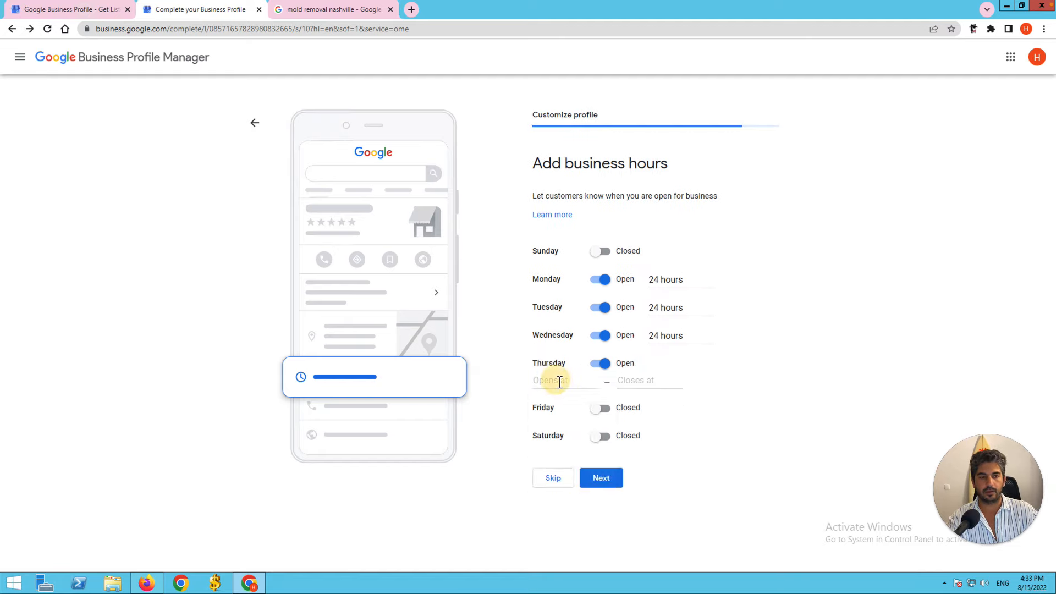
pyautogui.click(557, 378)
pyautogui.click(566, 405)
pyautogui.click(603, 464)
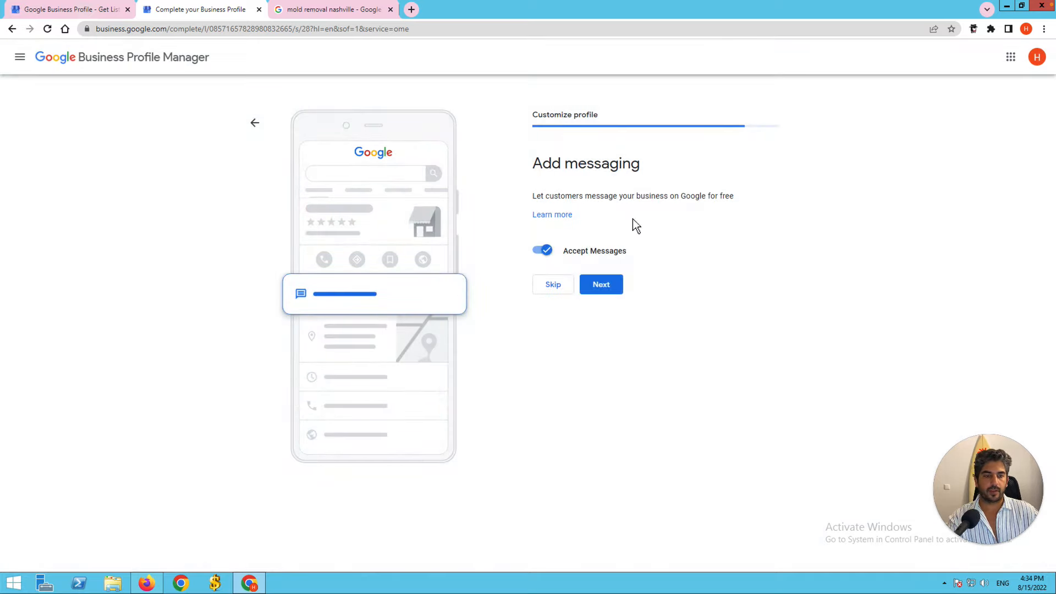
# Keep messages accepted, skip the description, photos, ad offer and custom domain, then finish setup.
pyautogui.click(605, 292)
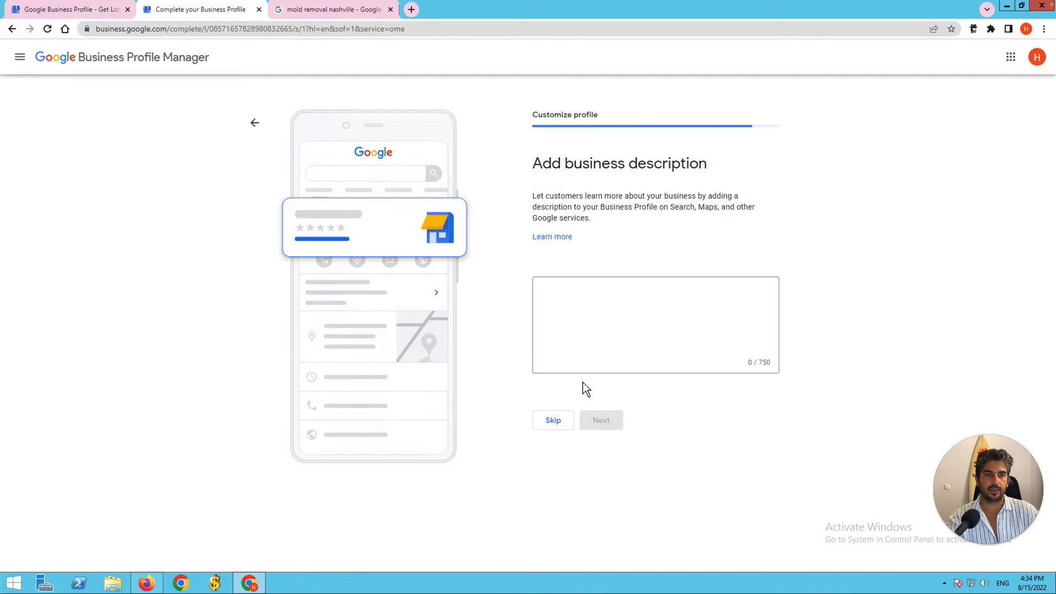
pyautogui.click(622, 311)
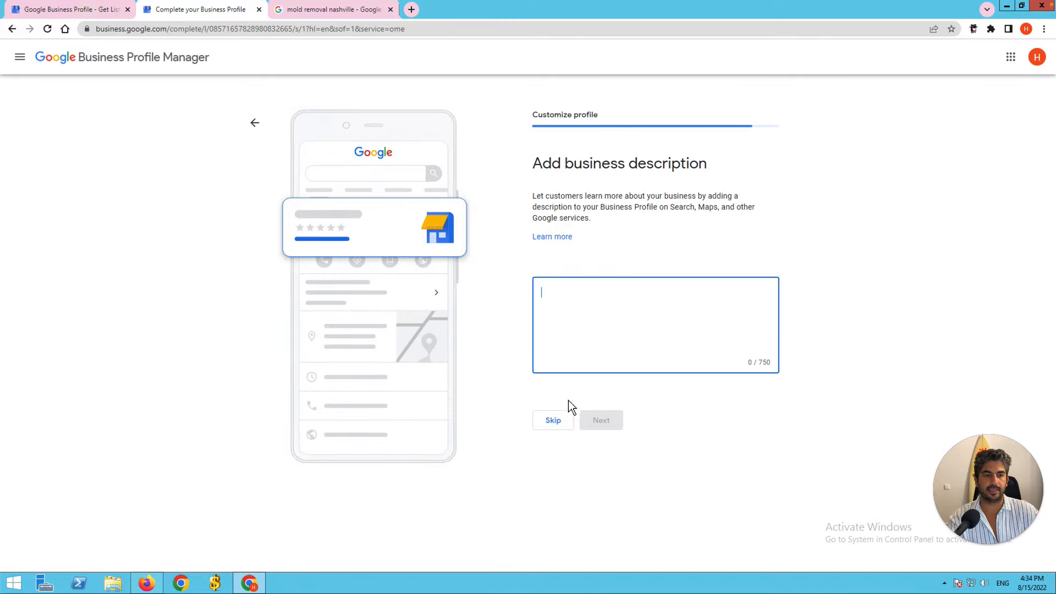
pyautogui.click(556, 420)
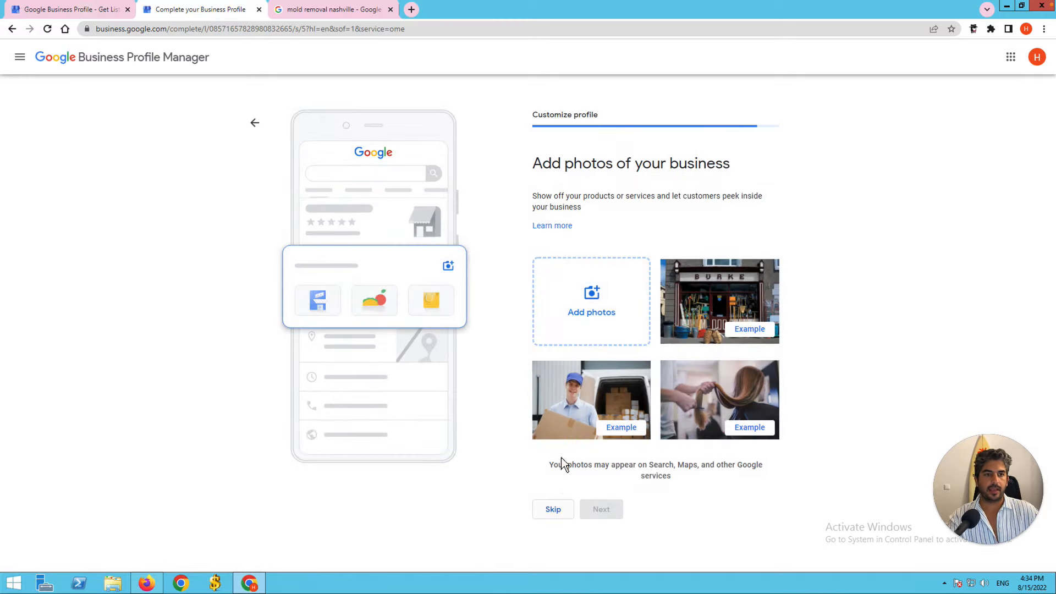
pyautogui.click(556, 517)
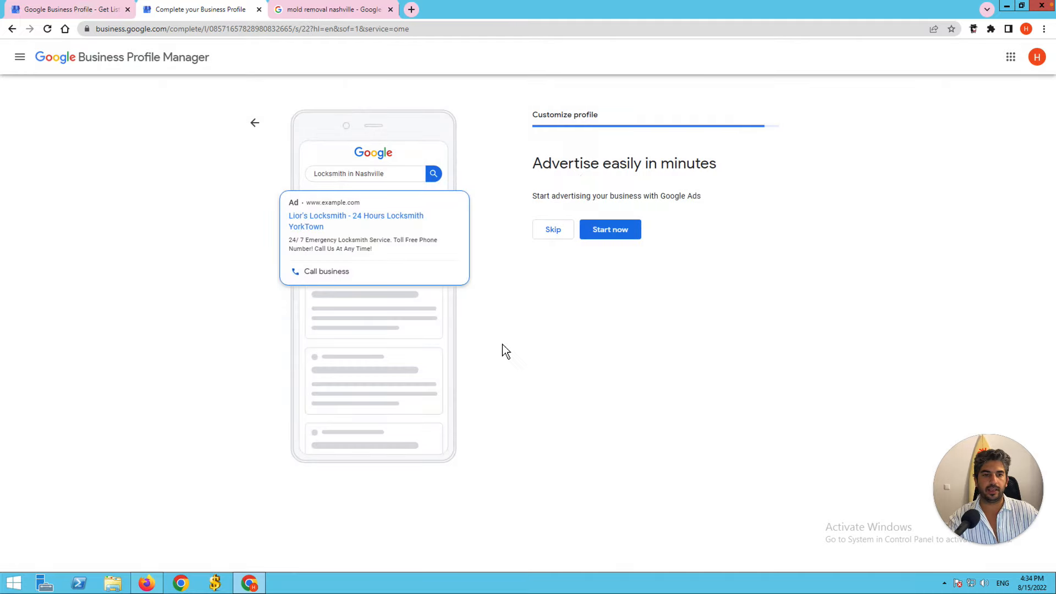
pyautogui.click(560, 231)
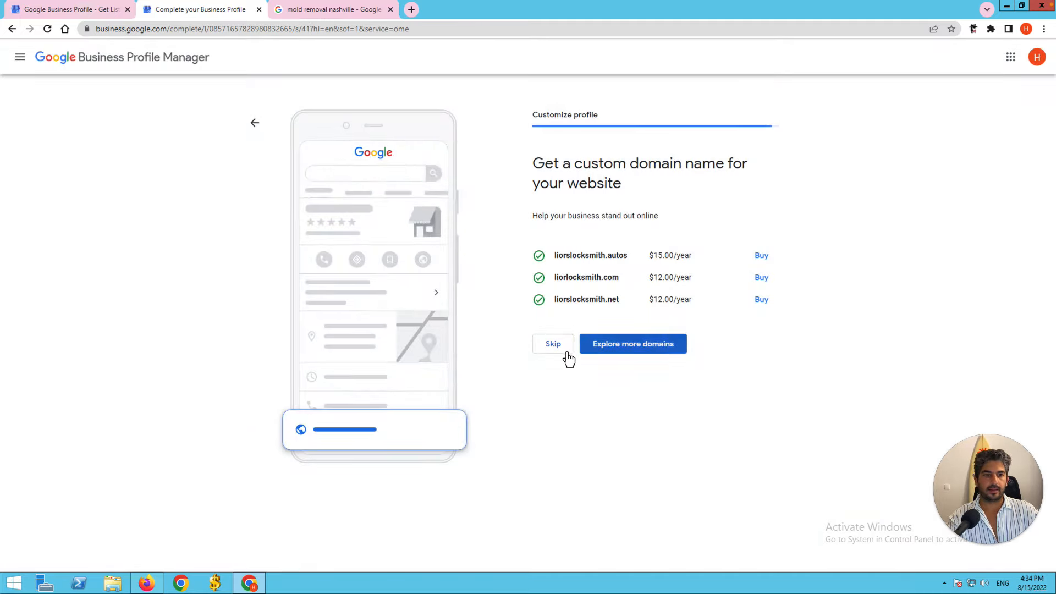
pyautogui.click(567, 353)
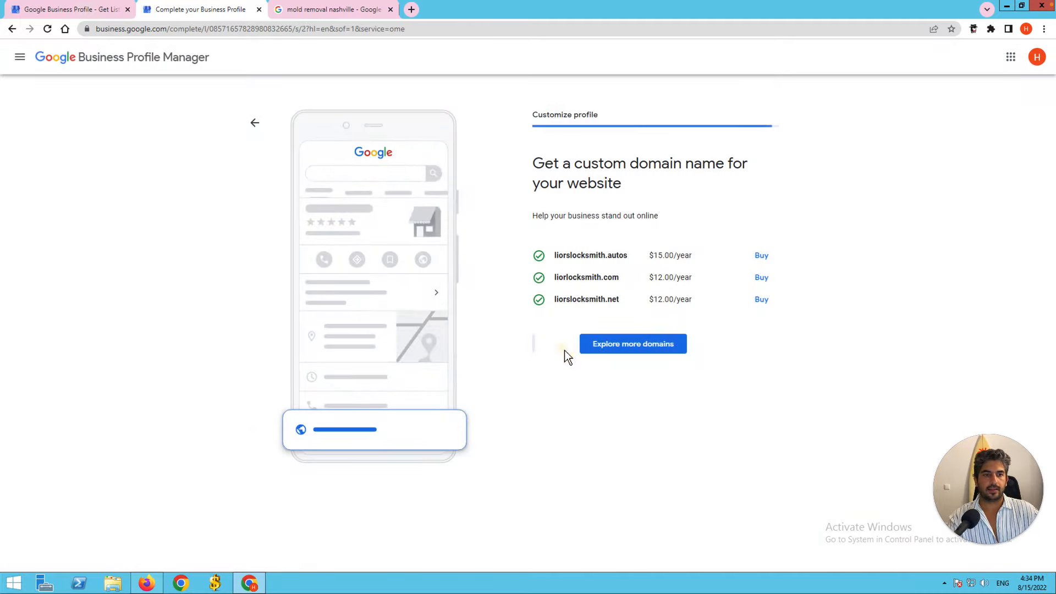
pyautogui.click(572, 259)
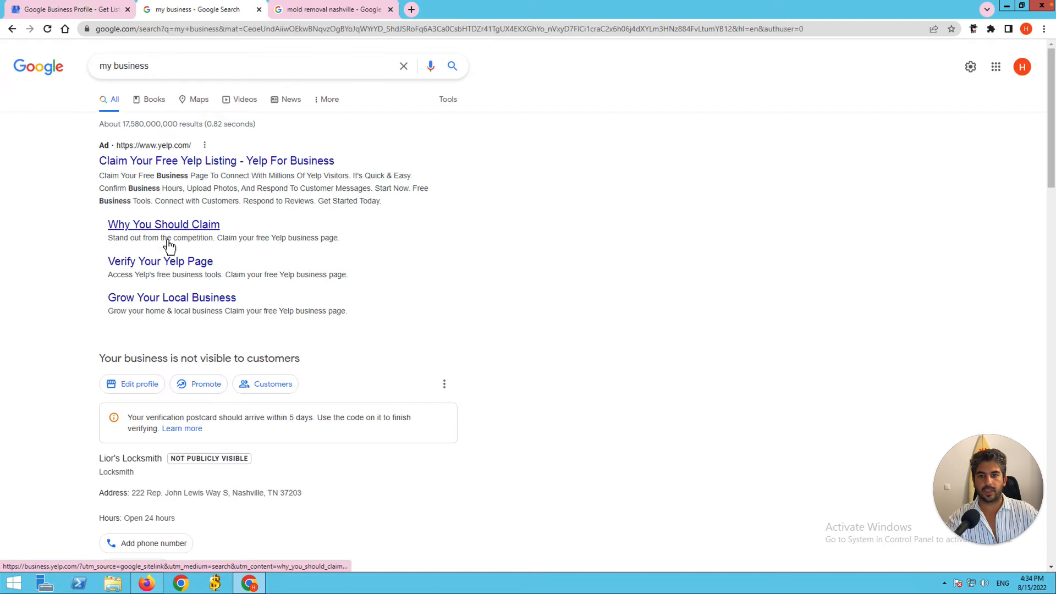
# Scroll the search results to review the Lior's Locksmith panel with Nashville address and 'Open 24 hours'.
pyautogui.scroll(-3, 88, 354)
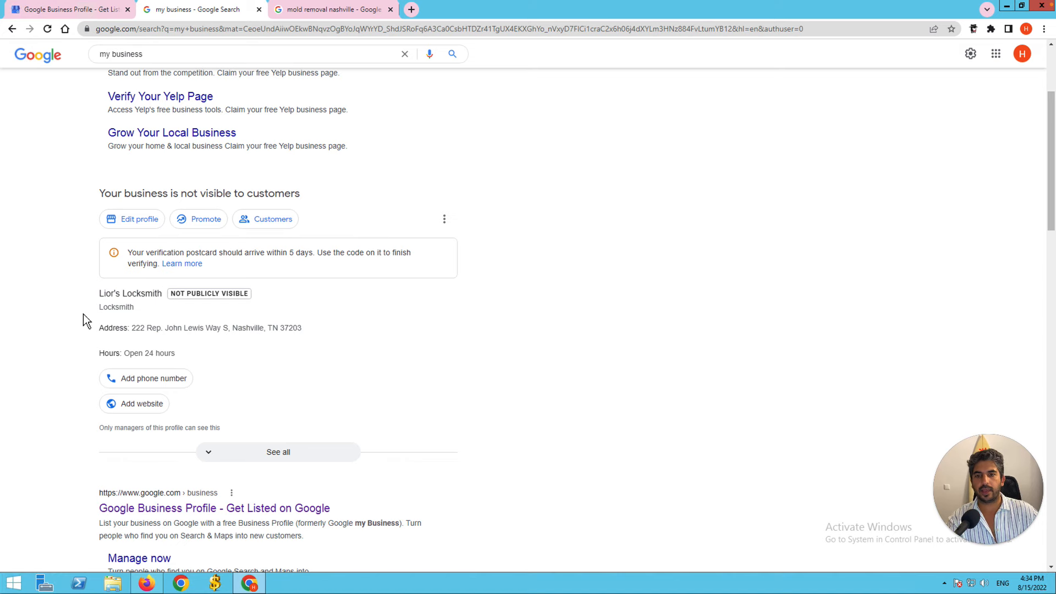
pyautogui.scroll(2, 86, 322)
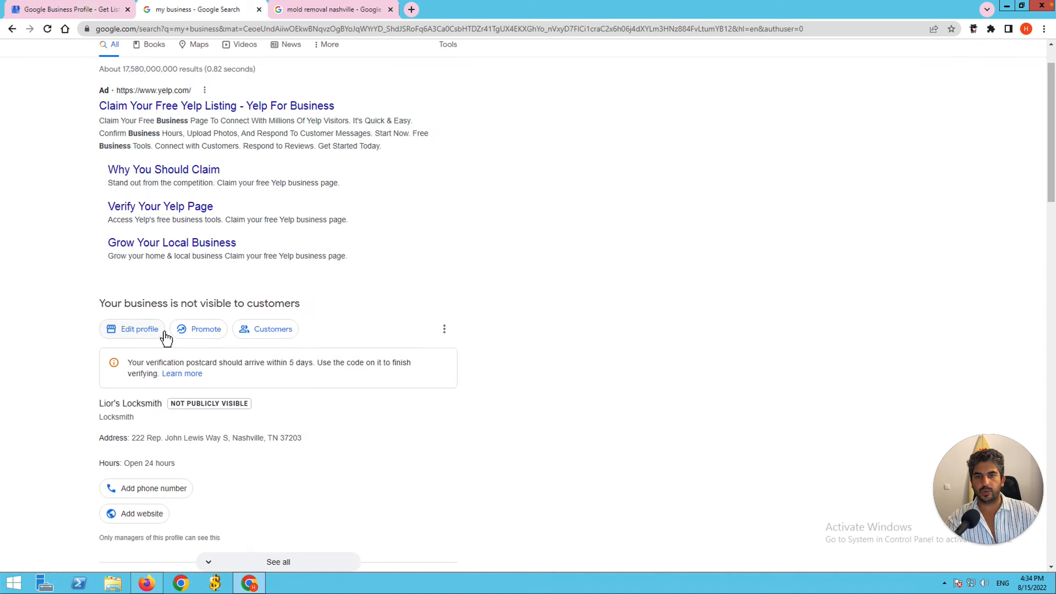
pyautogui.scroll(1, 162, 339)
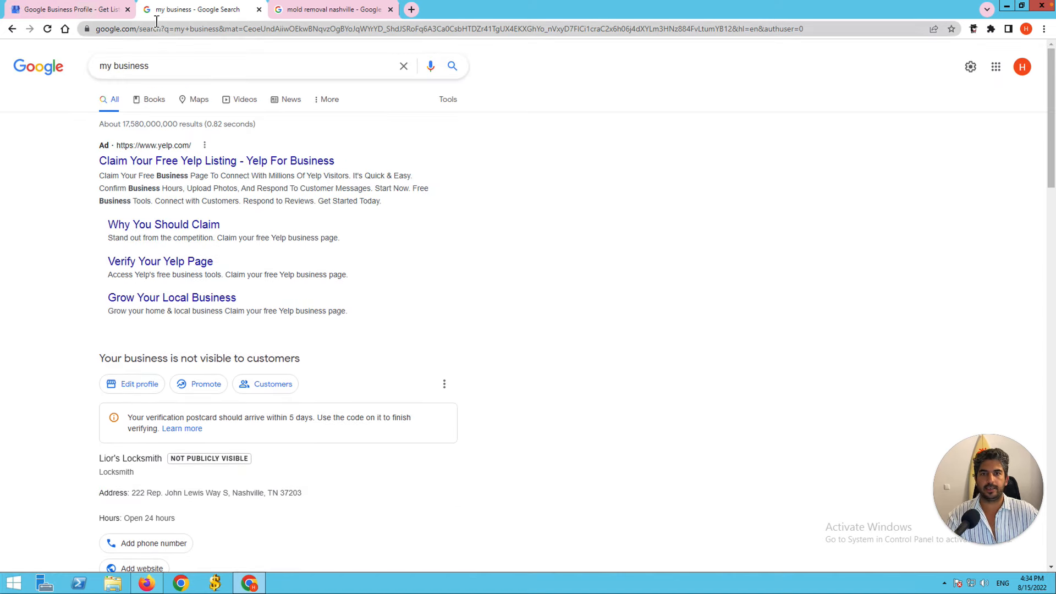
pyautogui.scroll(-1, 193, 303)
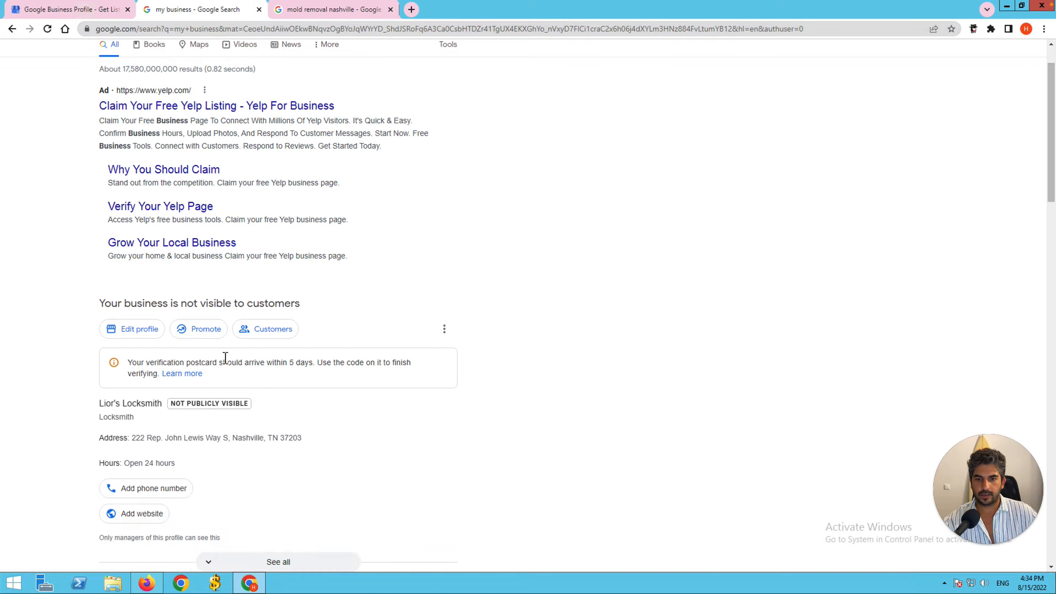
pyautogui.scroll(-1, 209, 421)
pyautogui.scroll(-4, 209, 418)
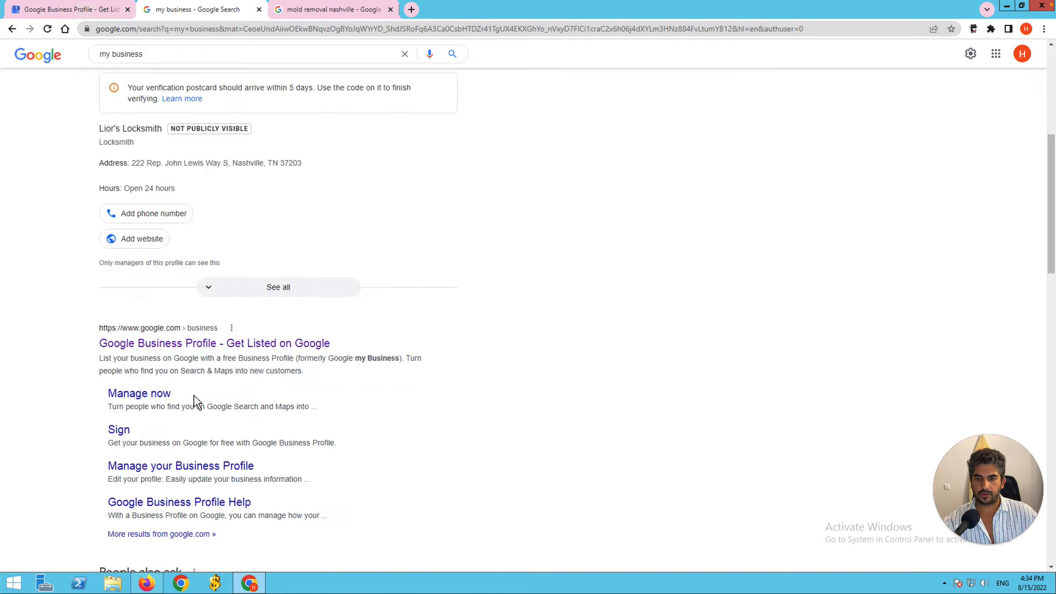
# Open the locksmith's Business Profile dashboard, choosing Stay here and declining the feedback survey.
pyautogui.click(199, 345)
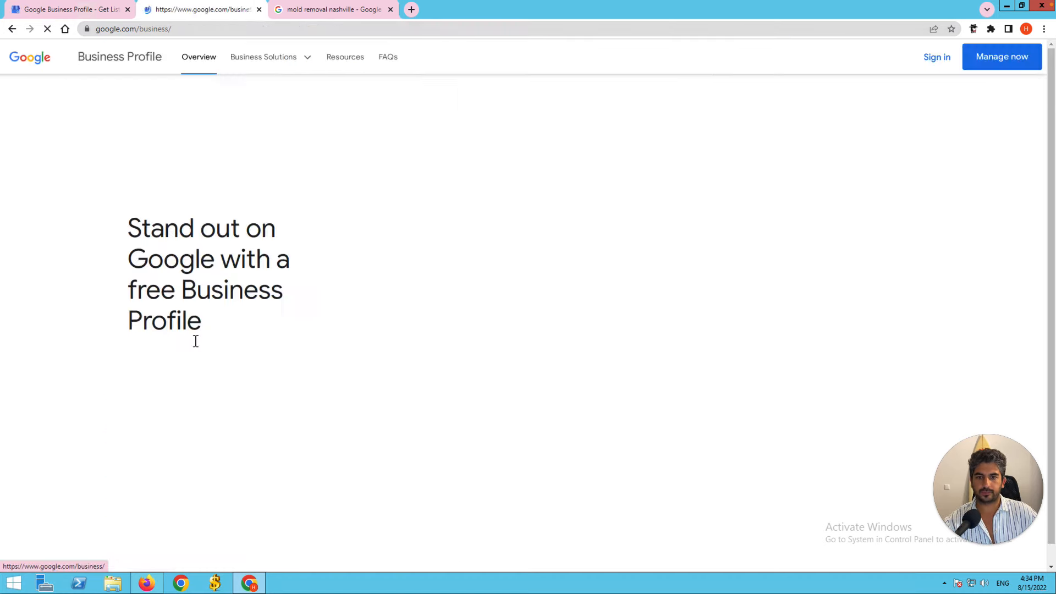
pyautogui.click(991, 62)
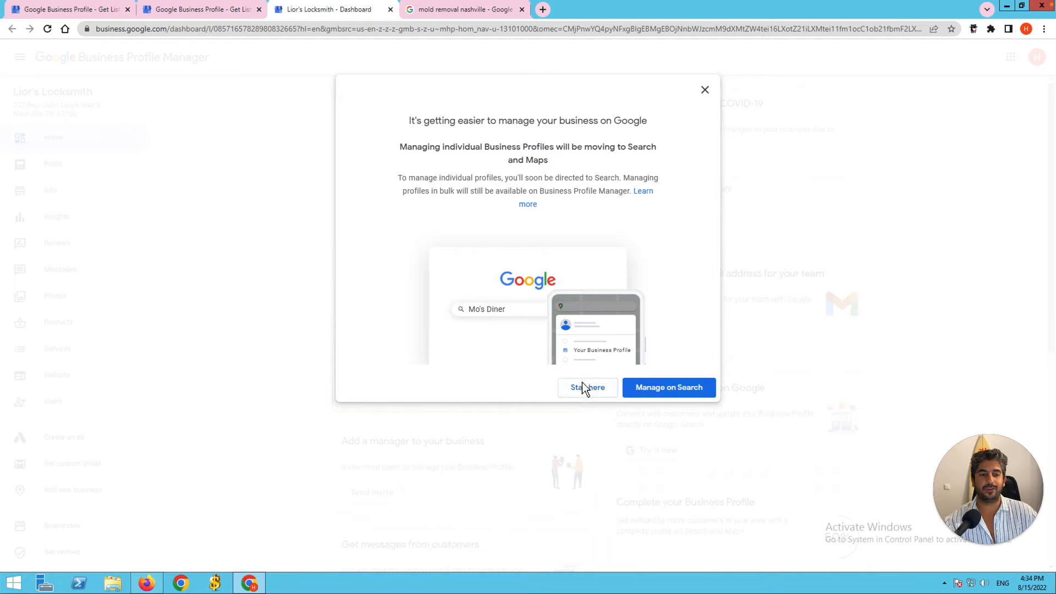
pyautogui.click(583, 396)
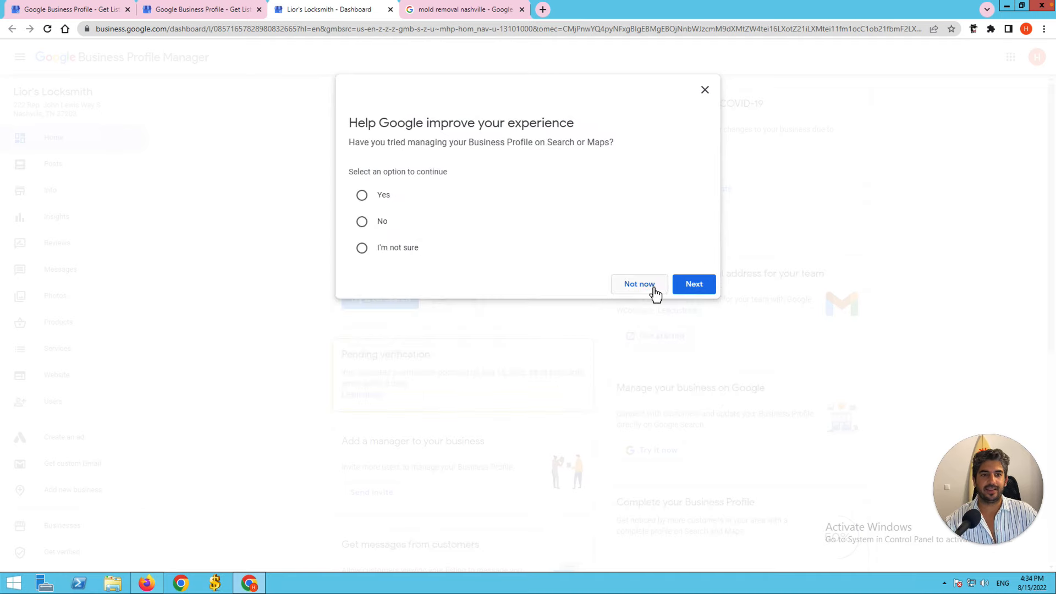
pyautogui.click(629, 291)
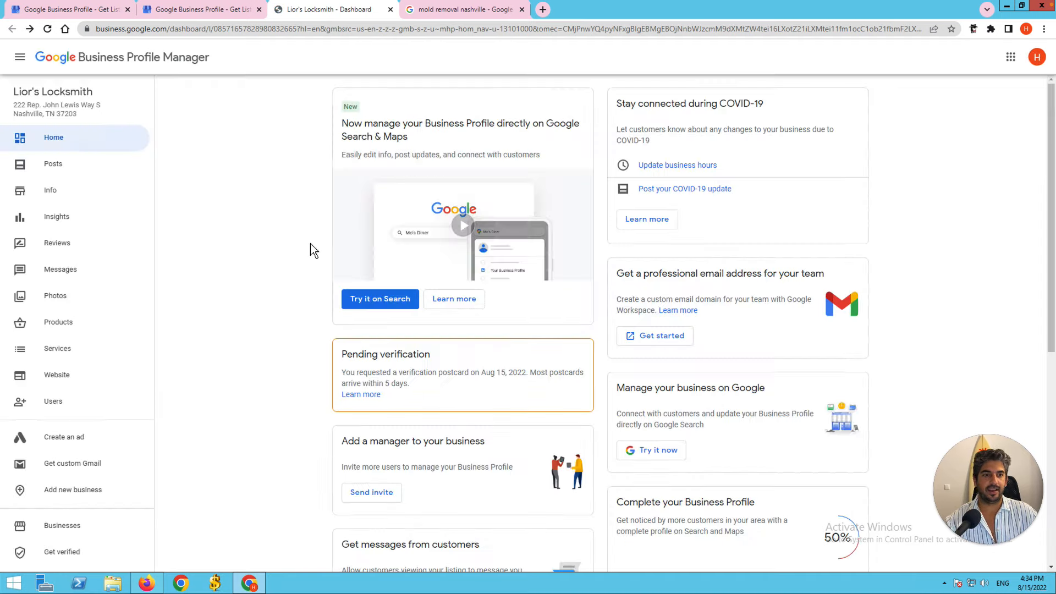
pyautogui.scroll(-1, 301, 313)
pyautogui.scroll(-1, 313, 338)
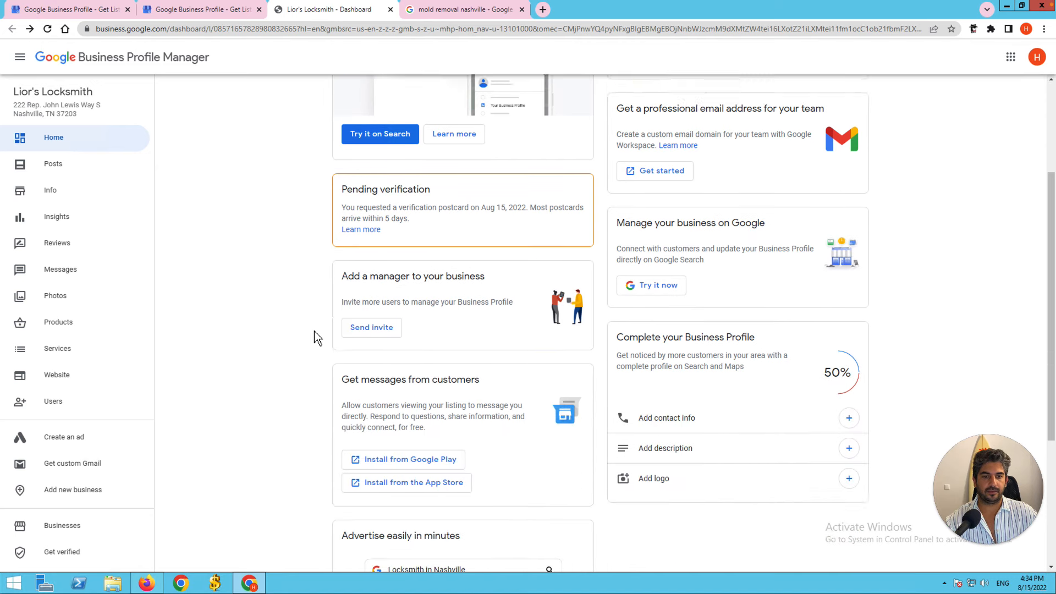
pyautogui.scroll(2, 267, 325)
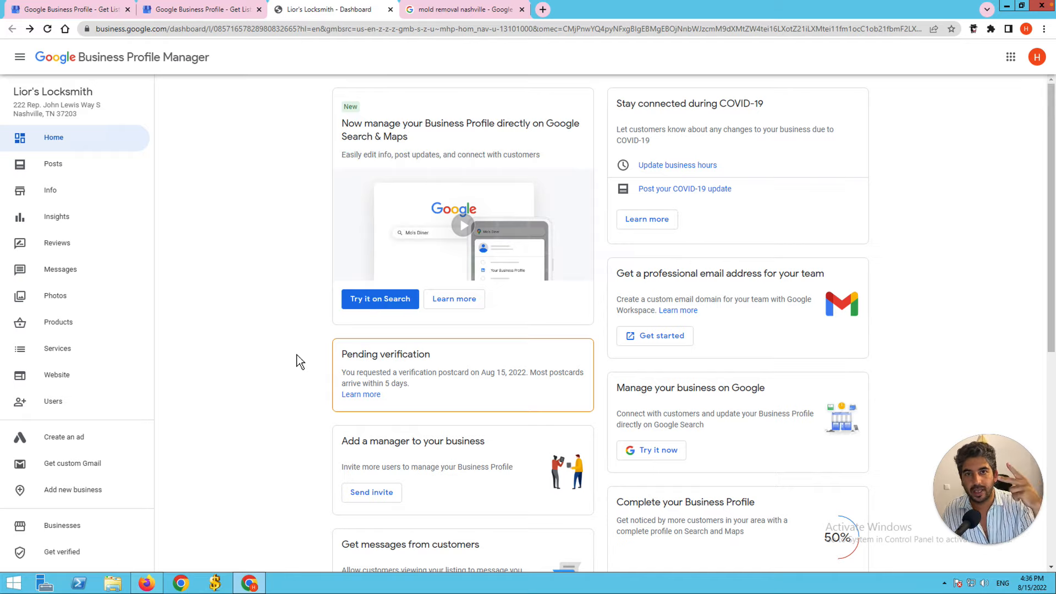
pyautogui.moveTo(970, 1)
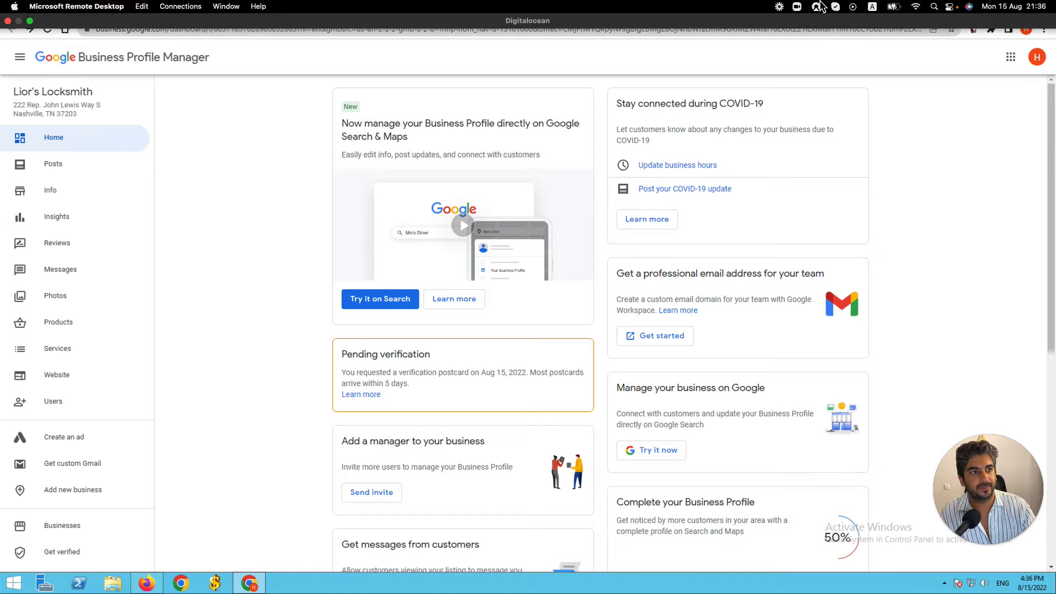